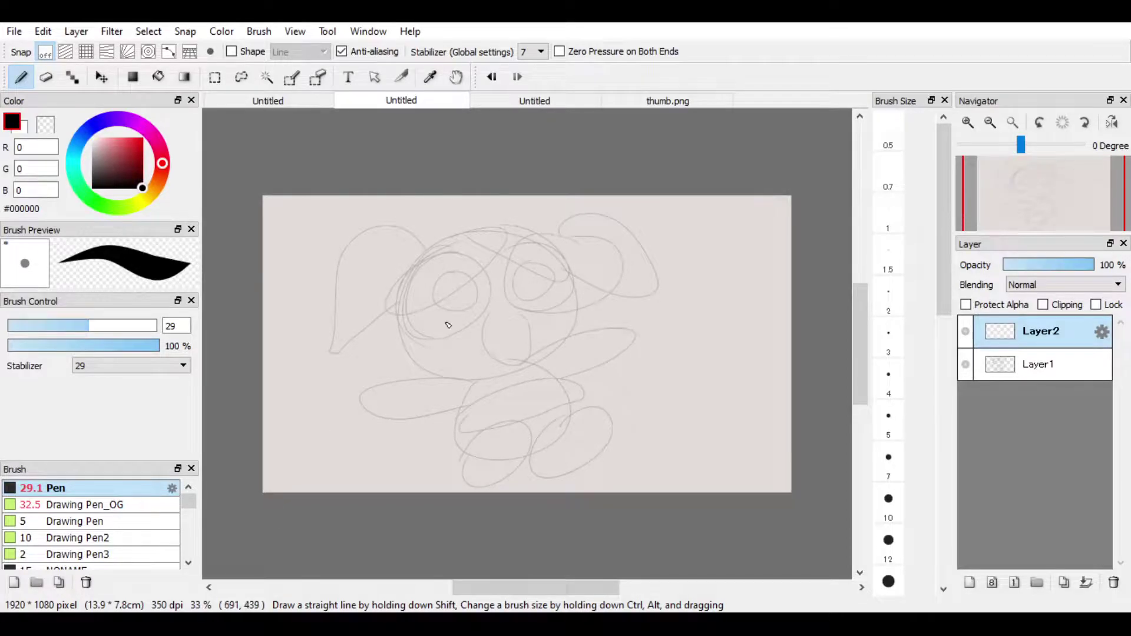
Ink both arms of the sketched character as thick black ovals on Layer2 with the 29 px pen.
left_click_drag(572, 356, 644, 381)
left_click_drag(575, 407, 641, 407)
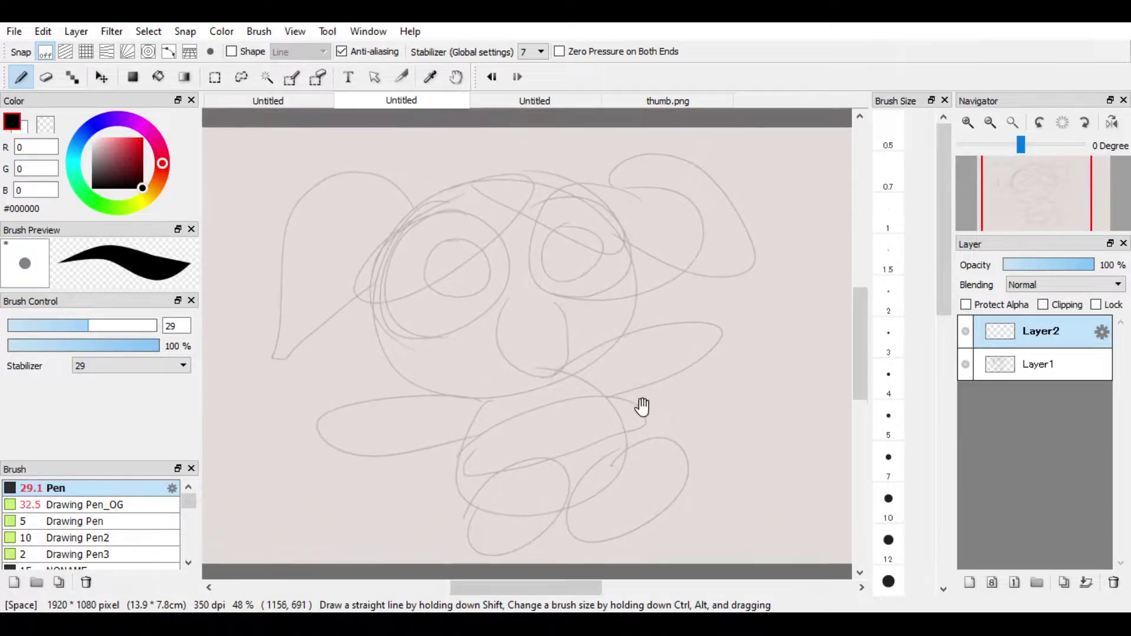
mouse_move(526, 285)
left_mouse_down()
mouse_move(518, 293)
mouse_move(558, 237)
left_mouse_up()
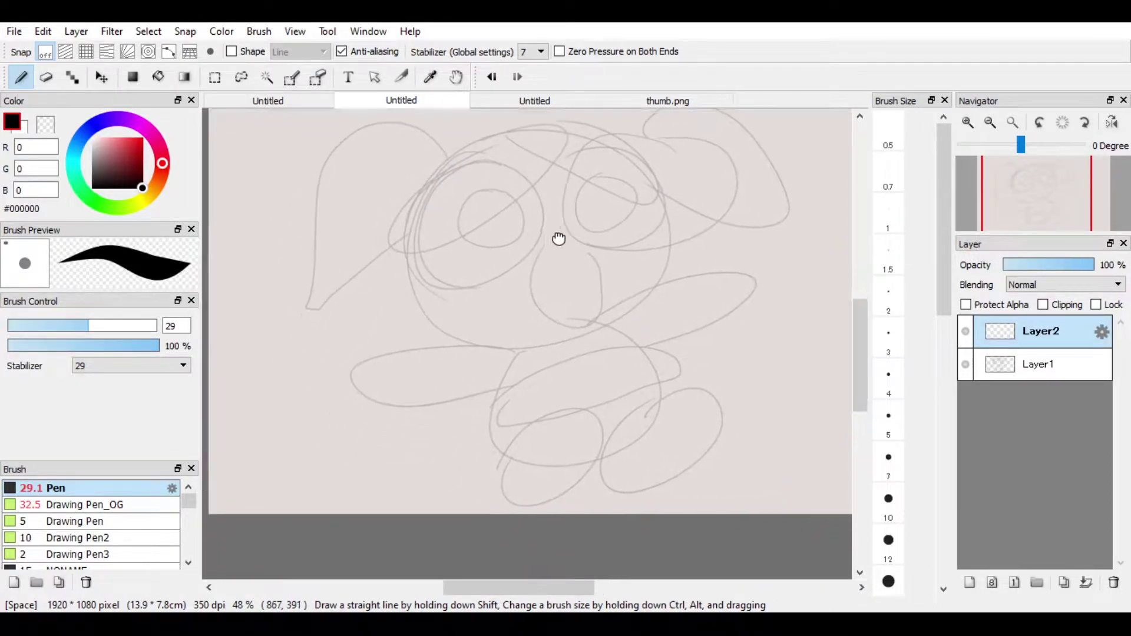
mouse_move(486, 341)
left_mouse_down()
mouse_move(551, 311)
mouse_move(588, 320)
mouse_move(494, 308)
mouse_move(589, 321)
left_mouse_up()
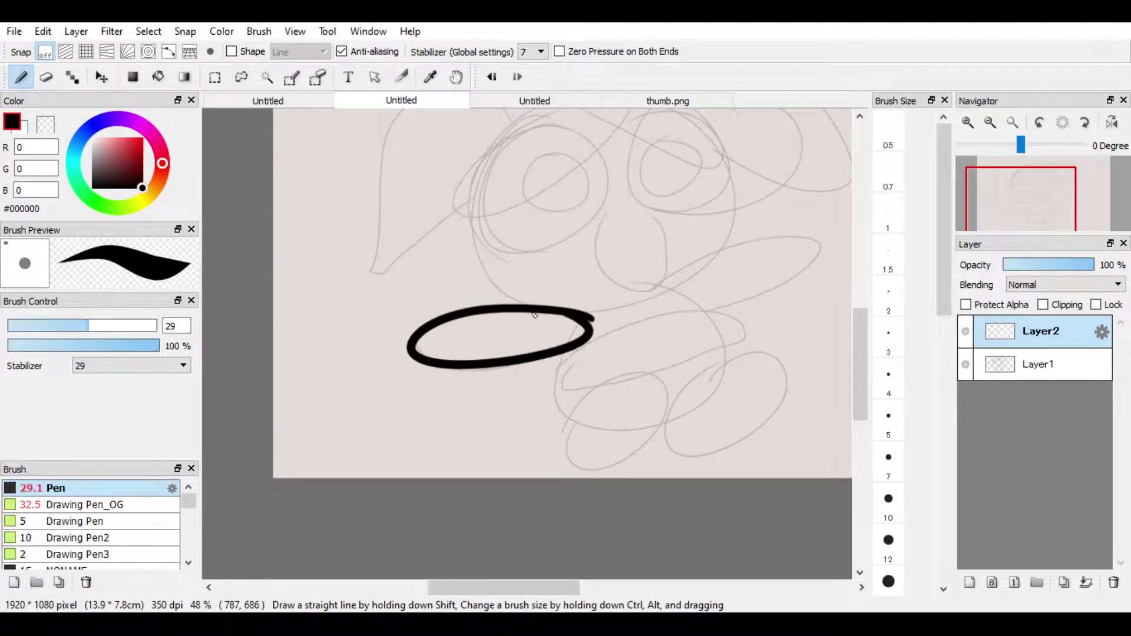
left_click_drag(712, 328, 553, 372)
mouse_move(489, 340)
left_mouse_down()
mouse_move(581, 280)
mouse_move(551, 364)
mouse_move(573, 308)
left_mouse_up()
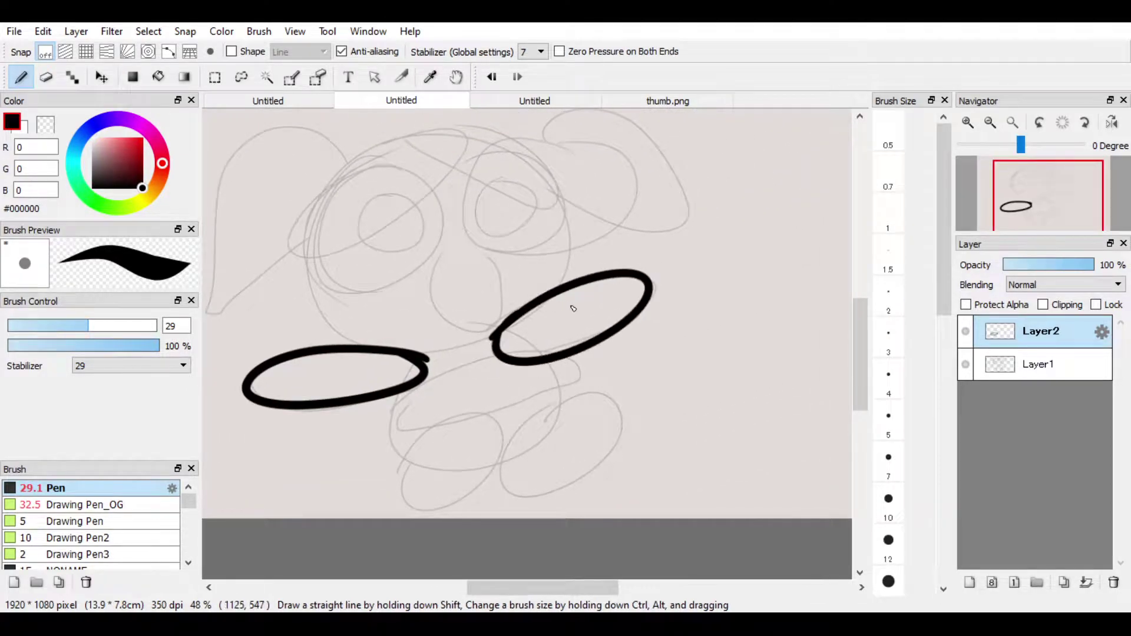
mouse_move(400, 353)
left_mouse_down()
mouse_move(459, 377)
mouse_move(427, 351)
left_mouse_up()
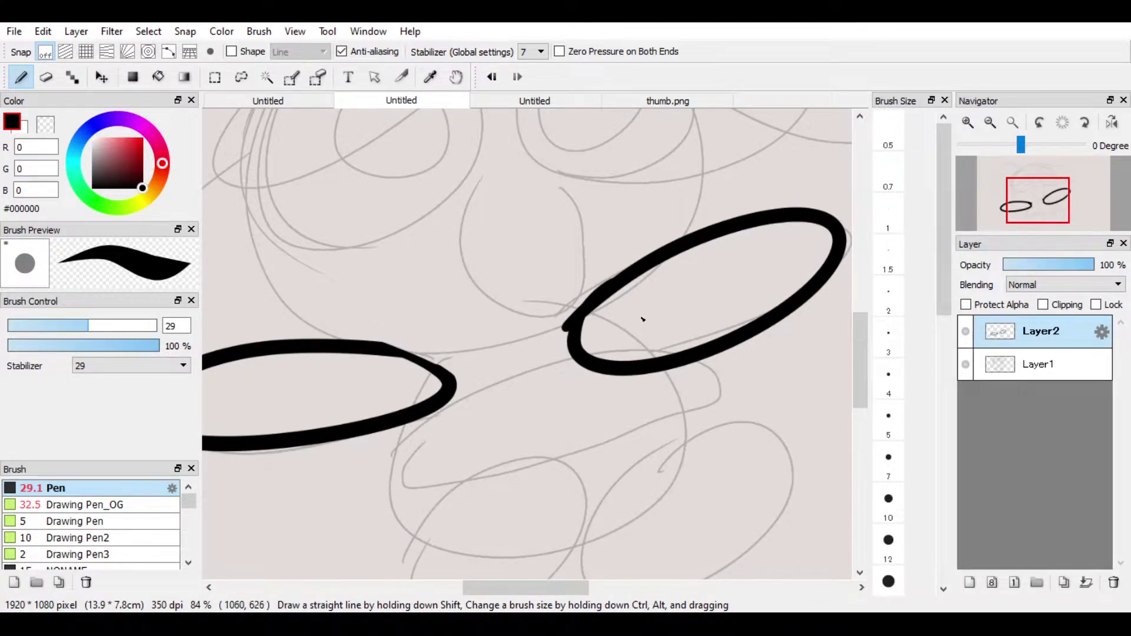
left_click_drag(497, 371, 448, 318)
left_click_drag(516, 372, 503, 343)
Add a new layer and ink the rounded body outline below the two arms, following the sketch.
key("ctrl+shift+n")
left_click_drag(574, 347, 585, 323)
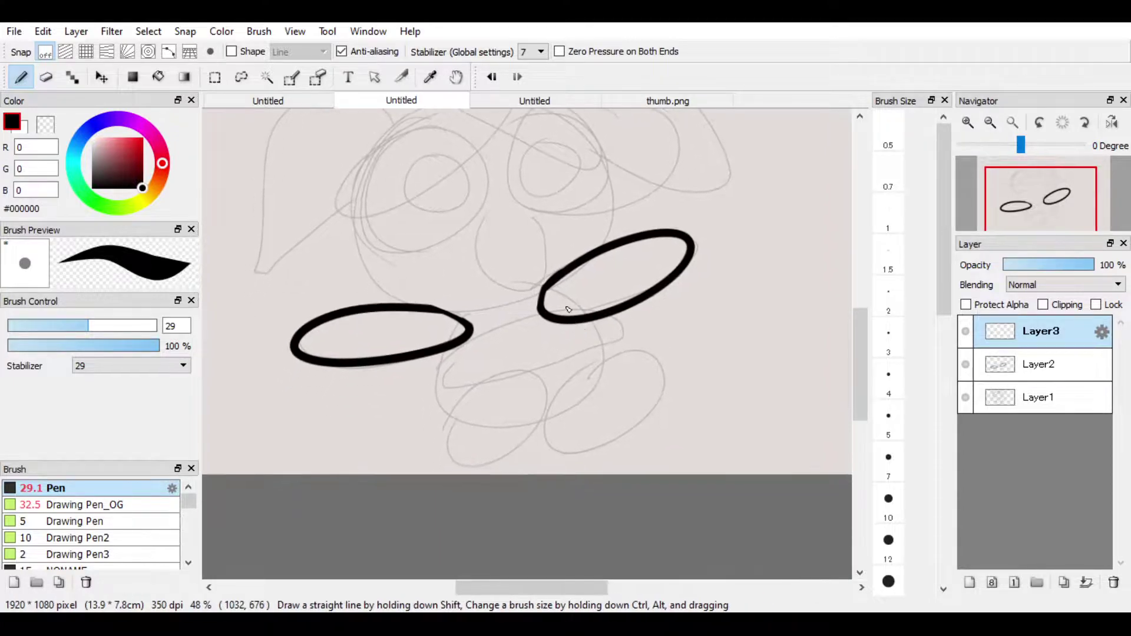
mouse_move(536, 281)
left_mouse_down()
mouse_move(592, 311)
mouse_move(509, 422)
mouse_move(437, 406)
mouse_move(612, 358)
mouse_move(498, 266)
left_mouse_up()
key("ctrl+z")
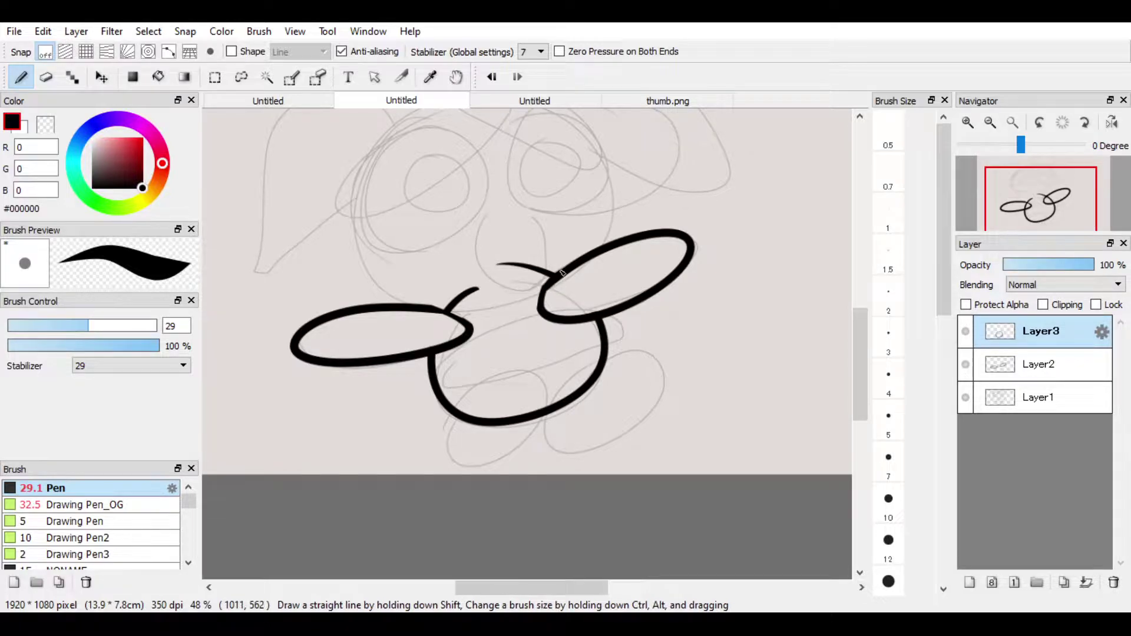
left_click_drag(487, 277, 509, 282)
left_click_drag(546, 373, 528, 336)
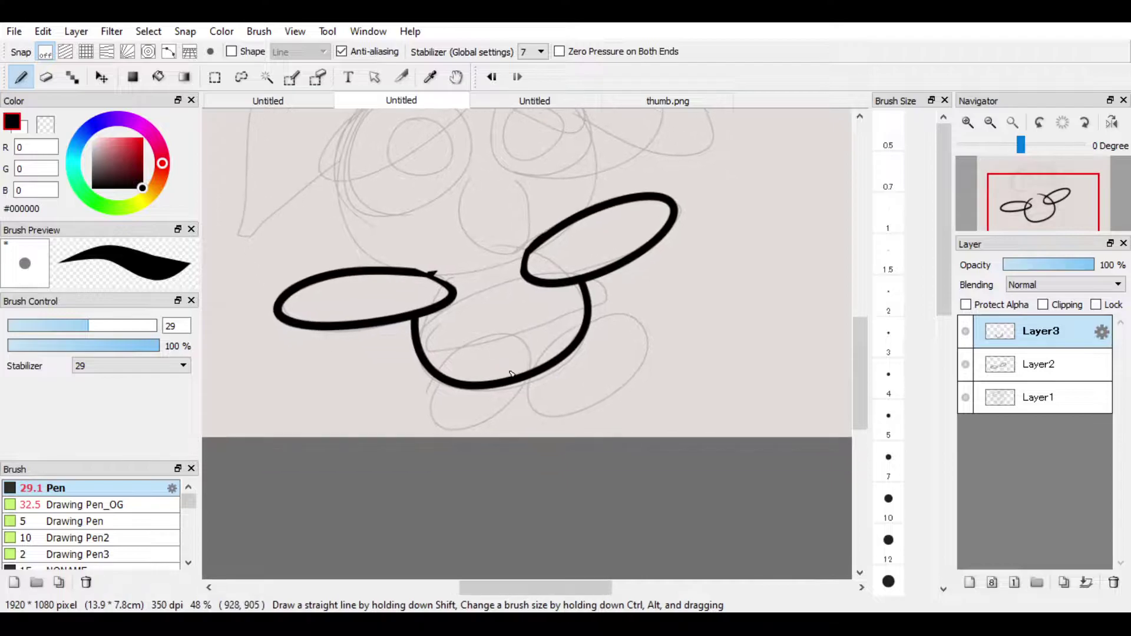
Add a new layer and ink the two oval feet and the curved belt band across the body.
key("ctrl+shift+n")
mouse_move(445, 363)
left_mouse_down()
mouse_move(517, 406)
mouse_move(440, 362)
mouse_move(618, 310)
mouse_move(612, 408)
mouse_move(541, 378)
left_mouse_up()
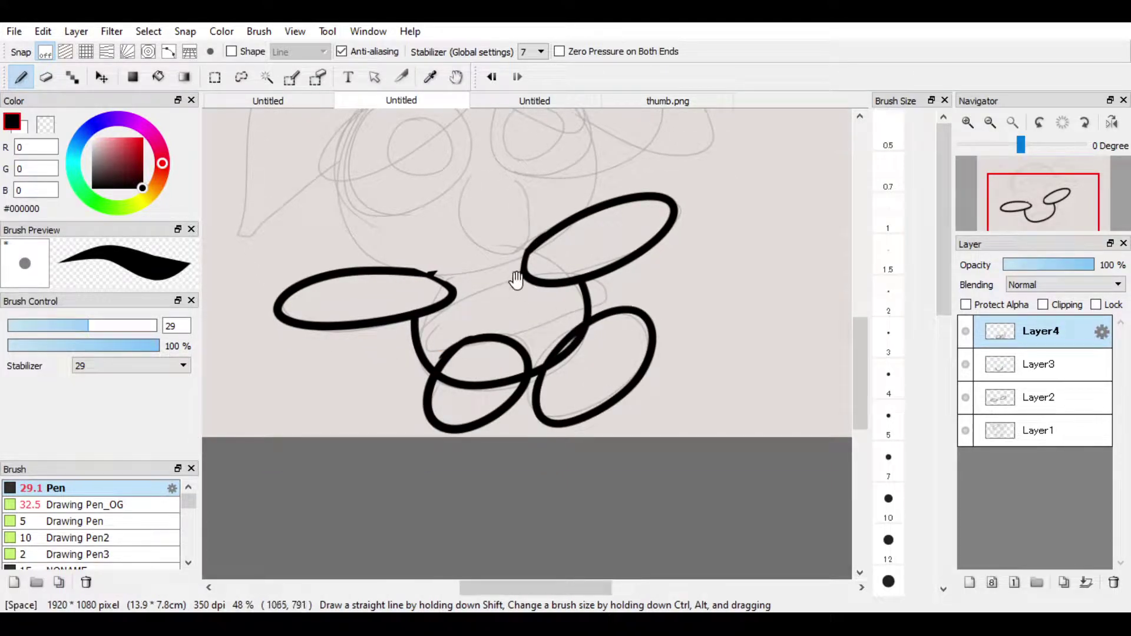
mouse_move(469, 244)
left_mouse_down()
mouse_move(509, 315)
mouse_move(511, 347)
left_mouse_up()
mouse_move(463, 433)
left_mouse_down()
mouse_move(561, 377)
mouse_move(628, 389)
mouse_move(577, 378)
mouse_move(632, 406)
mouse_move(584, 413)
mouse_move(476, 470)
left_mouse_up()
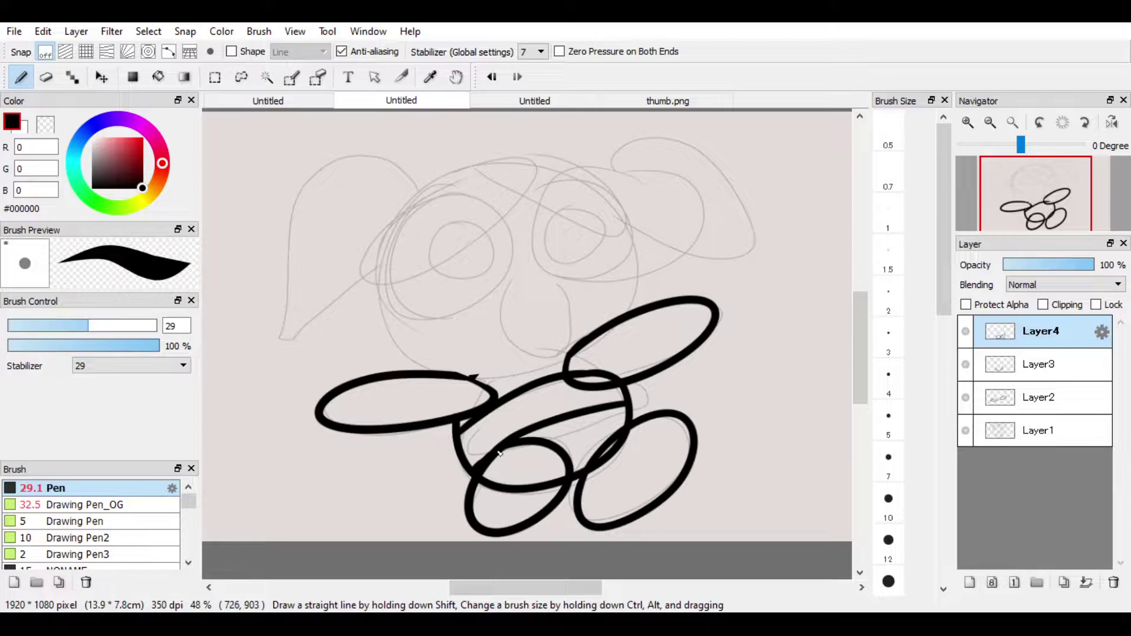
left_click_drag(497, 310, 476, 278)
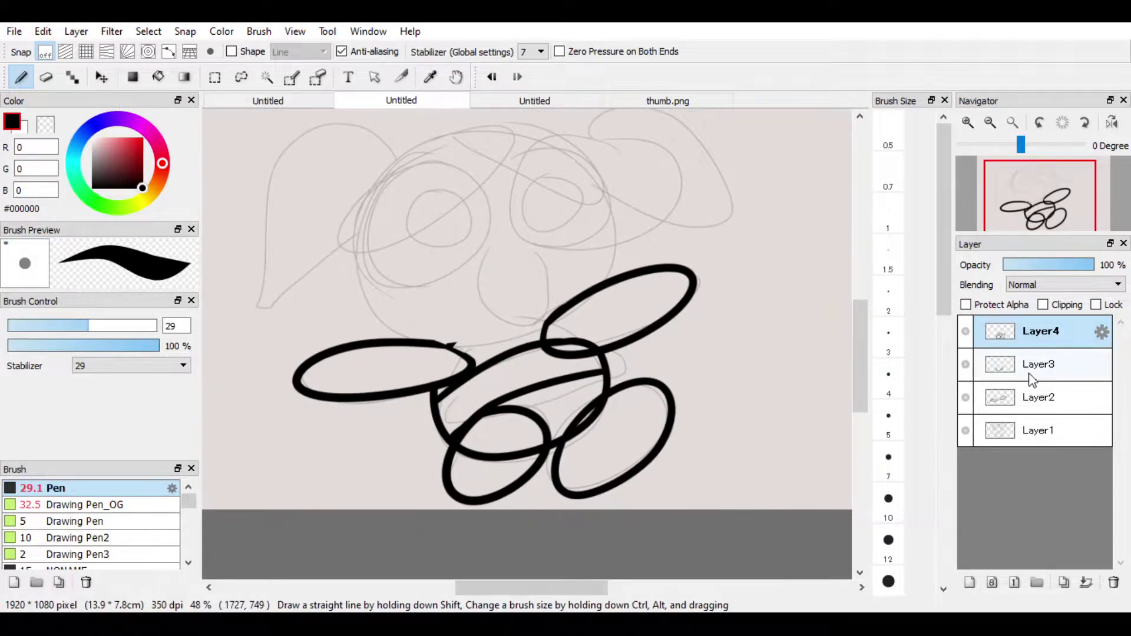
Erase the inner end of the raised arm on Layer2 where it overlaps the body.
left_click(965, 431)
left_click(965, 436)
left_click(966, 397)
left_click(966, 397)
key("e")
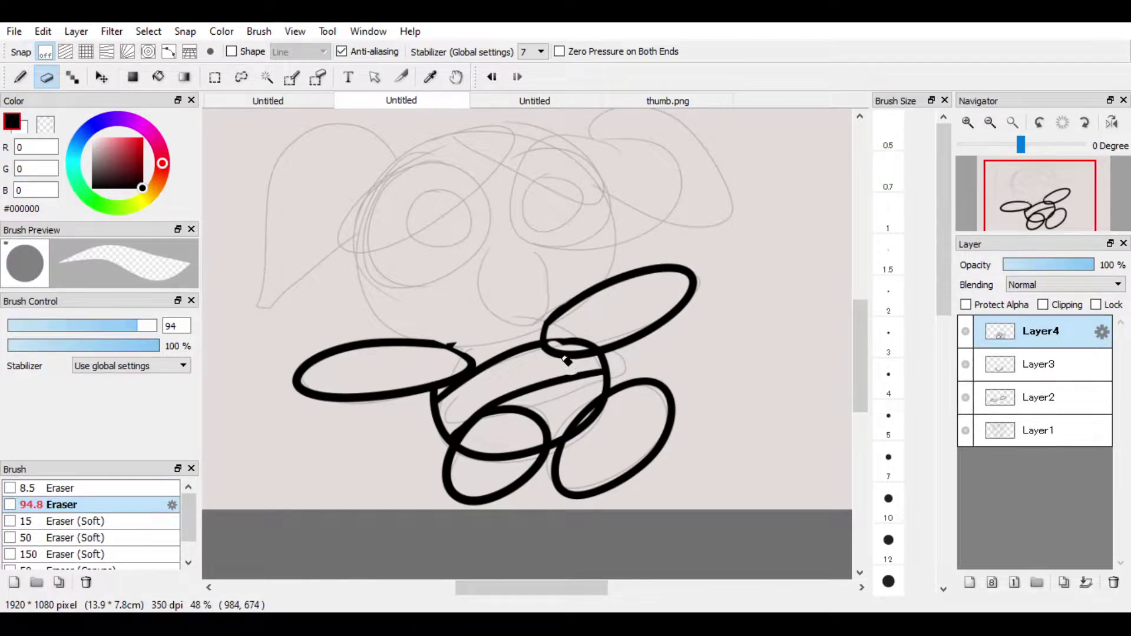
left_click(1035, 398)
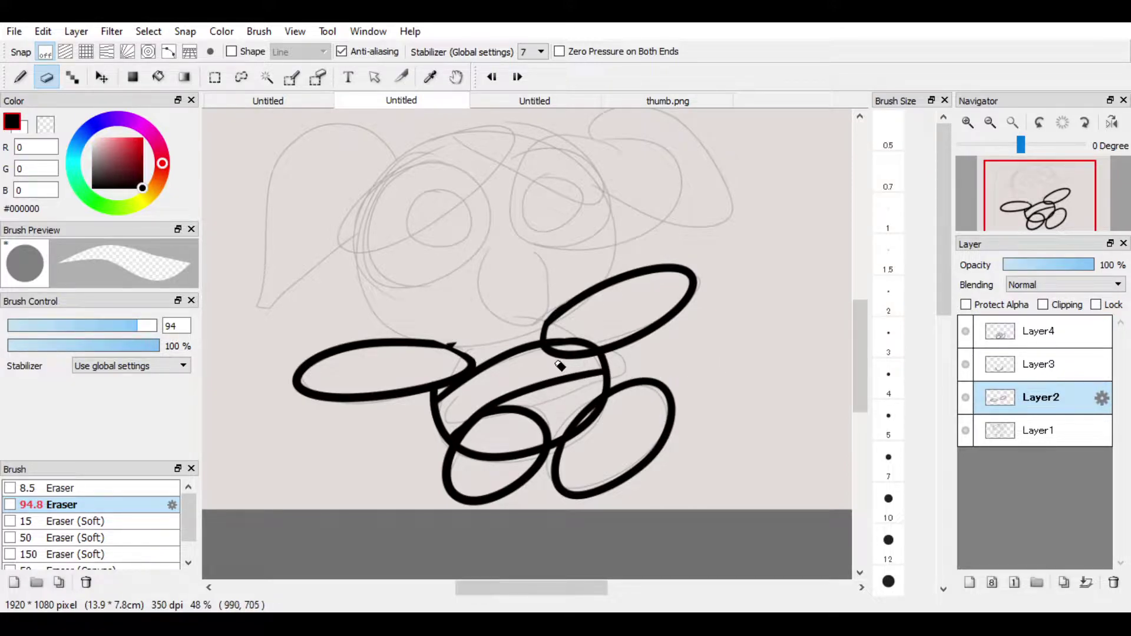
mouse_move(568, 353)
left_mouse_down()
mouse_move(588, 362)
mouse_move(551, 359)
mouse_move(561, 347)
mouse_move(551, 343)
left_mouse_up()
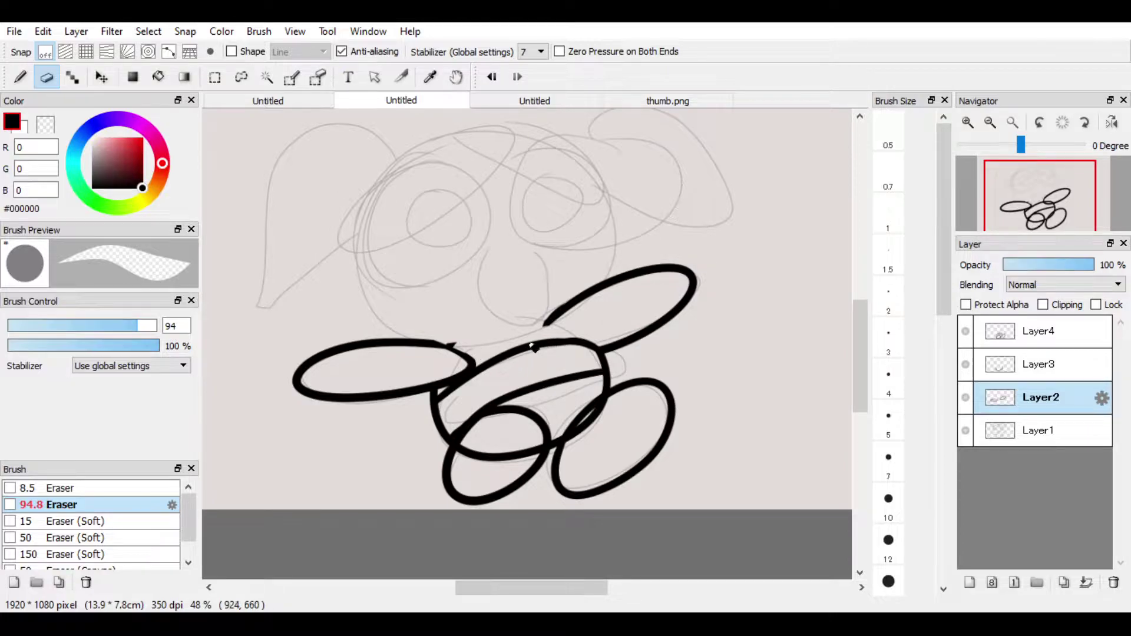
Erase the body line inside the front foot on Layer3 and the other foot's line inside the body on Layer4.
left_click(1055, 370)
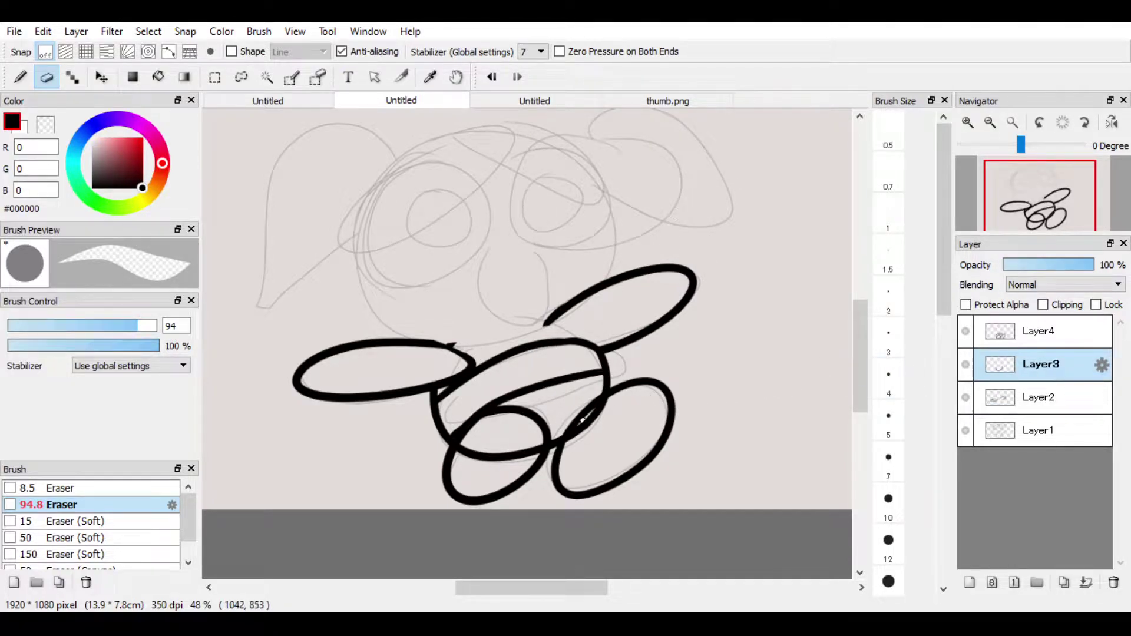
left_click_drag(612, 409, 576, 421)
mouse_move(480, 449)
left_mouse_down()
mouse_move(469, 458)
mouse_move(491, 469)
mouse_move(526, 462)
left_mouse_up()
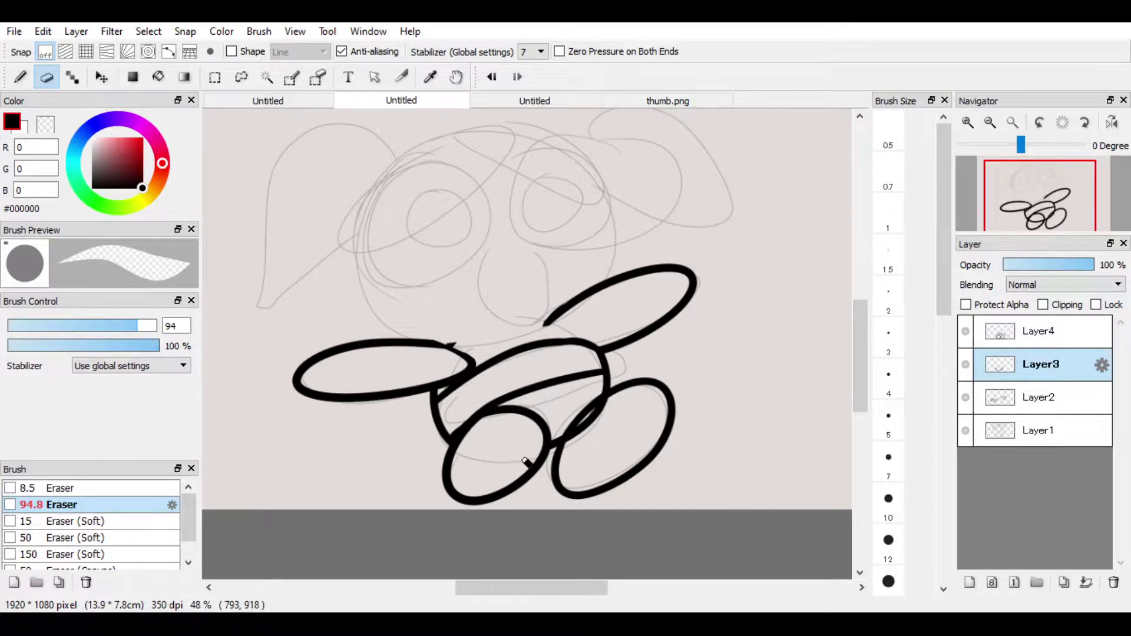
left_click(1044, 334)
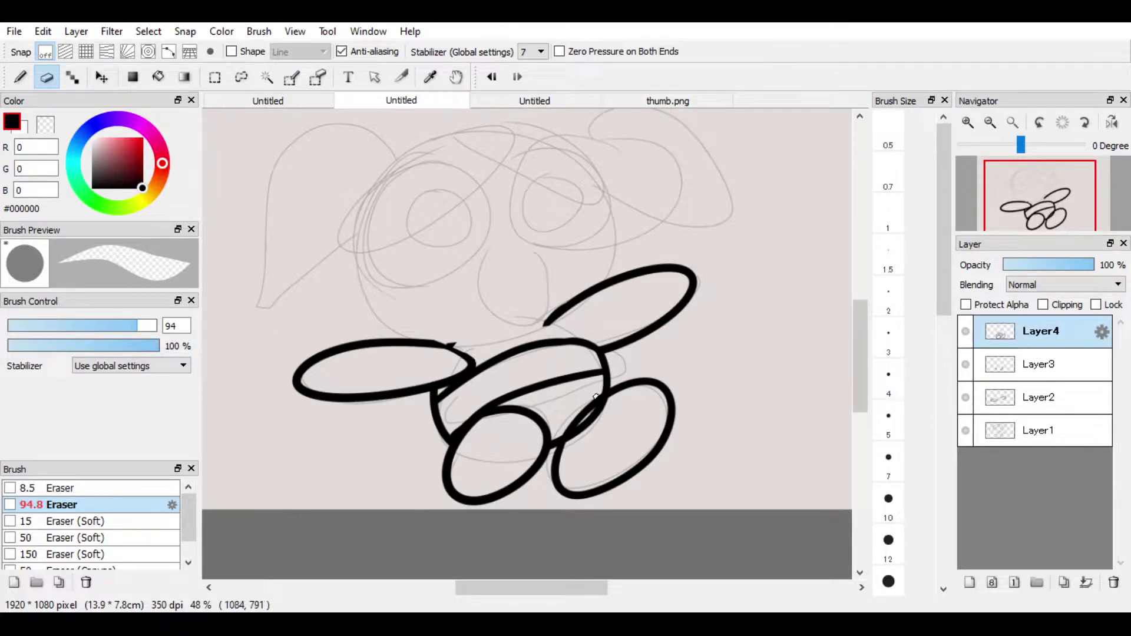
left_click_drag(595, 397, 578, 421)
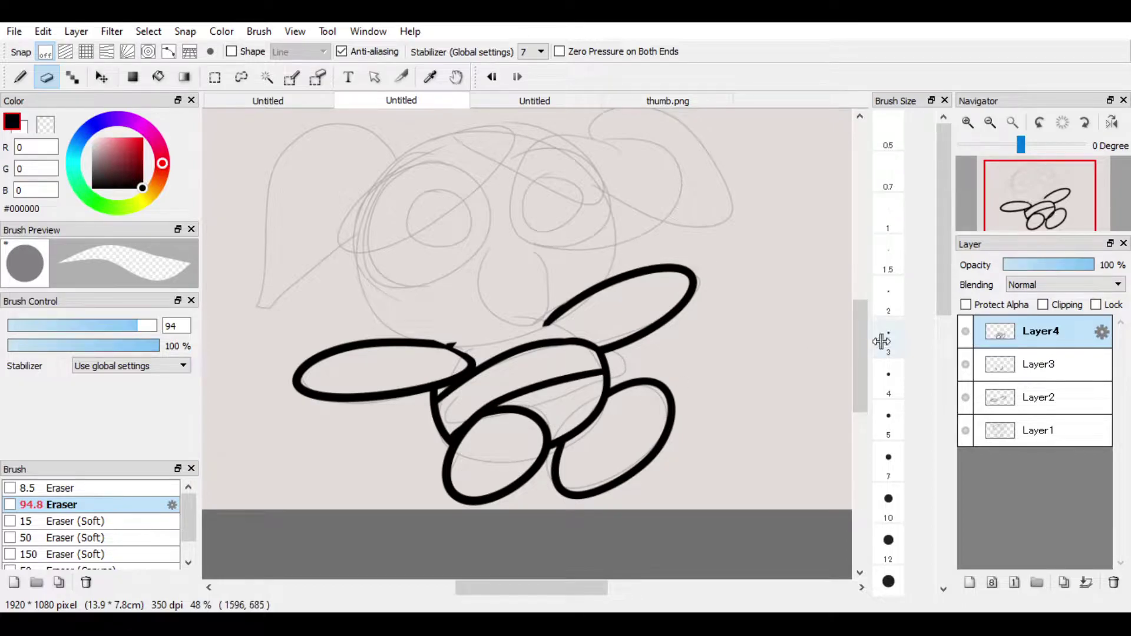
Merge the line-art layers down into Layer2, and ink the large round head outline on a new layer.
key("ctrl+e")
key("ctrl+e")
key("b")
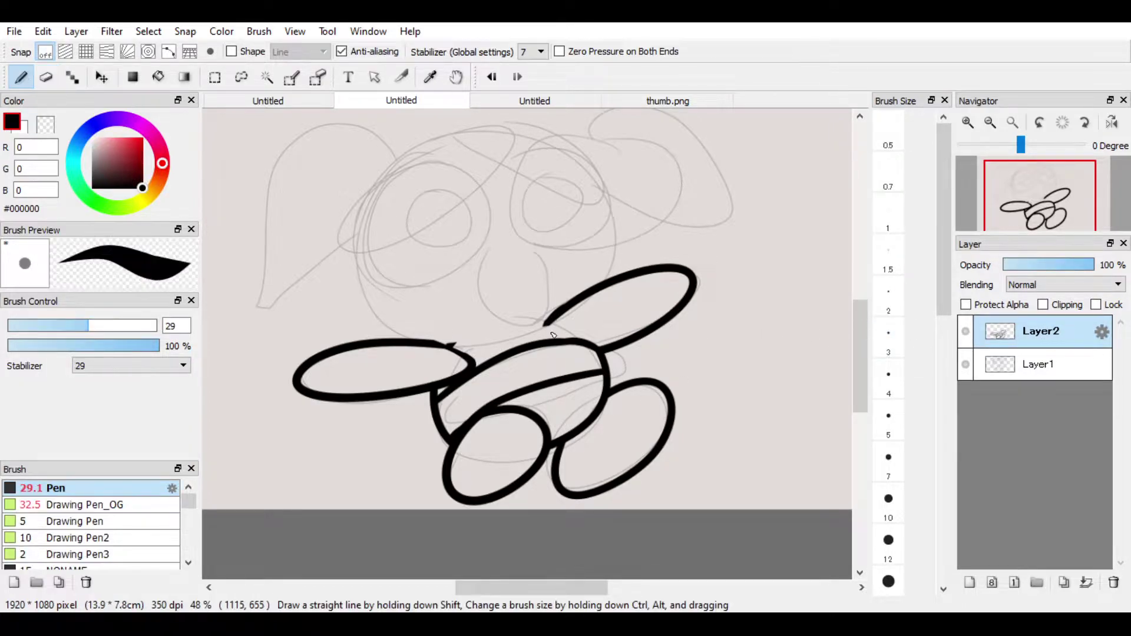
key("ctrl+shift+n")
mouse_move(391, 321)
left_mouse_down()
mouse_move(414, 392)
mouse_move(420, 382)
left_mouse_up()
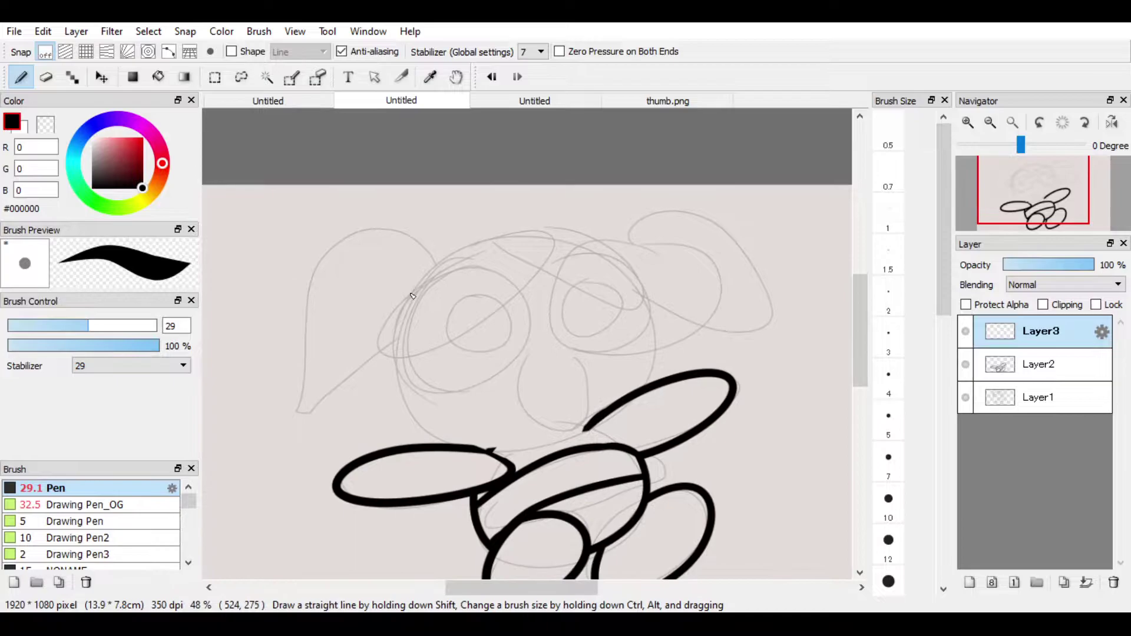
mouse_move(518, 236)
left_mouse_down()
mouse_move(580, 439)
mouse_move(434, 264)
left_mouse_up()
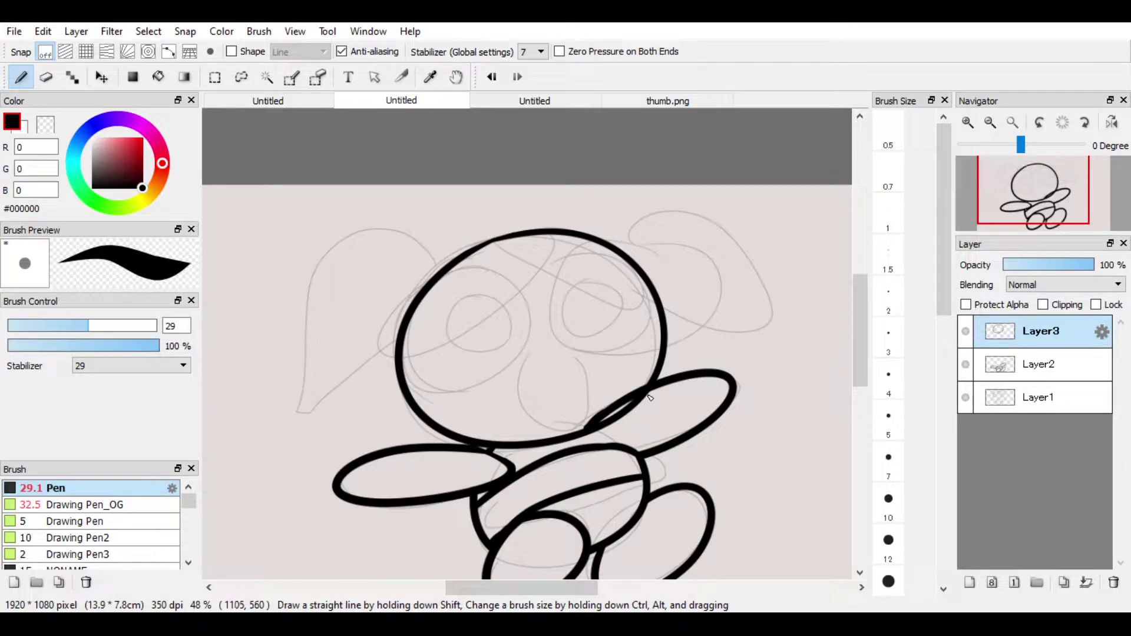
Remove the part of the raised arm's line that runs inside the head on Layer2.
left_click(527, 343)
left_click(1044, 368)
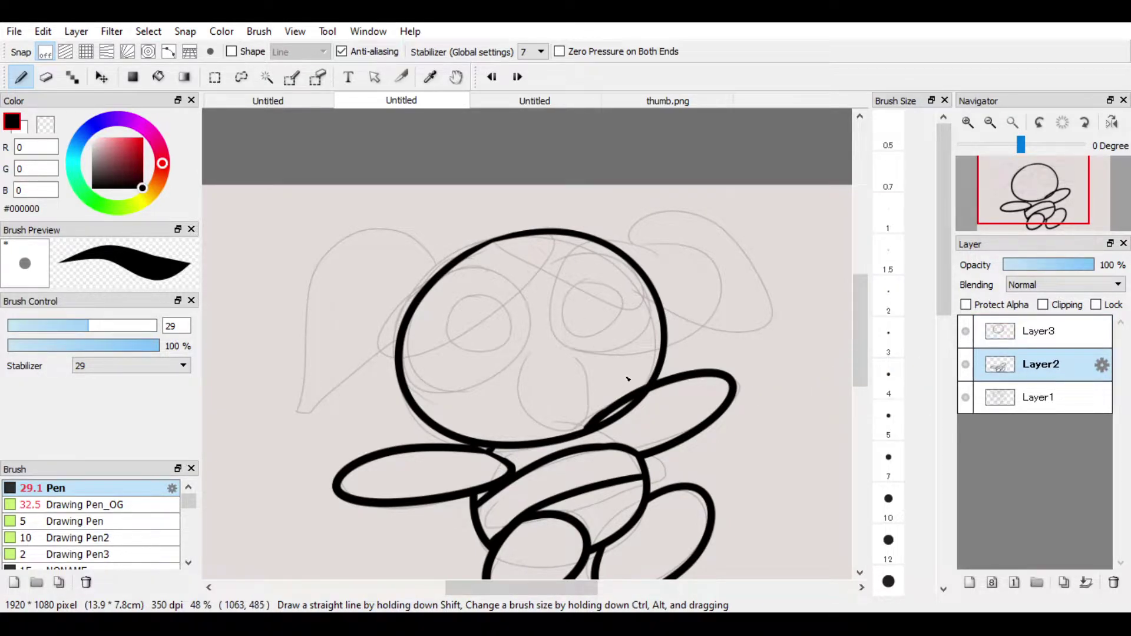
left_click_drag(645, 394, 591, 425)
left_click(1031, 338)
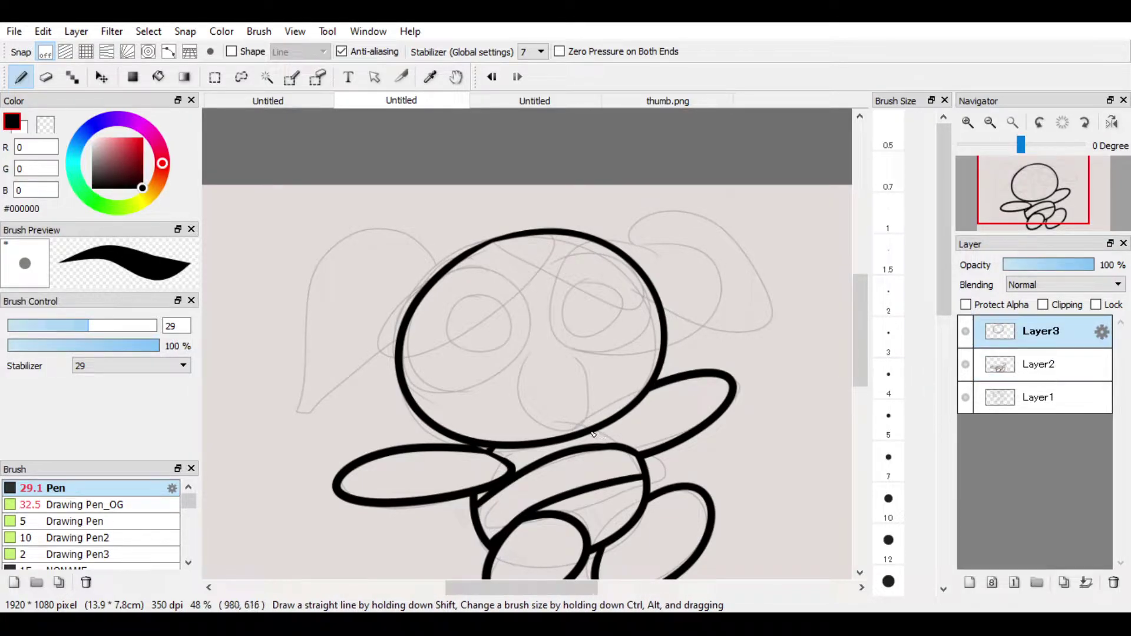
Ink the short shoulder line between the head and the raised arm, and merge the head layer into Layer2.
left_click_drag(593, 434, 645, 467)
left_click_drag(628, 281, 652, 270)
key("ctrl+e")
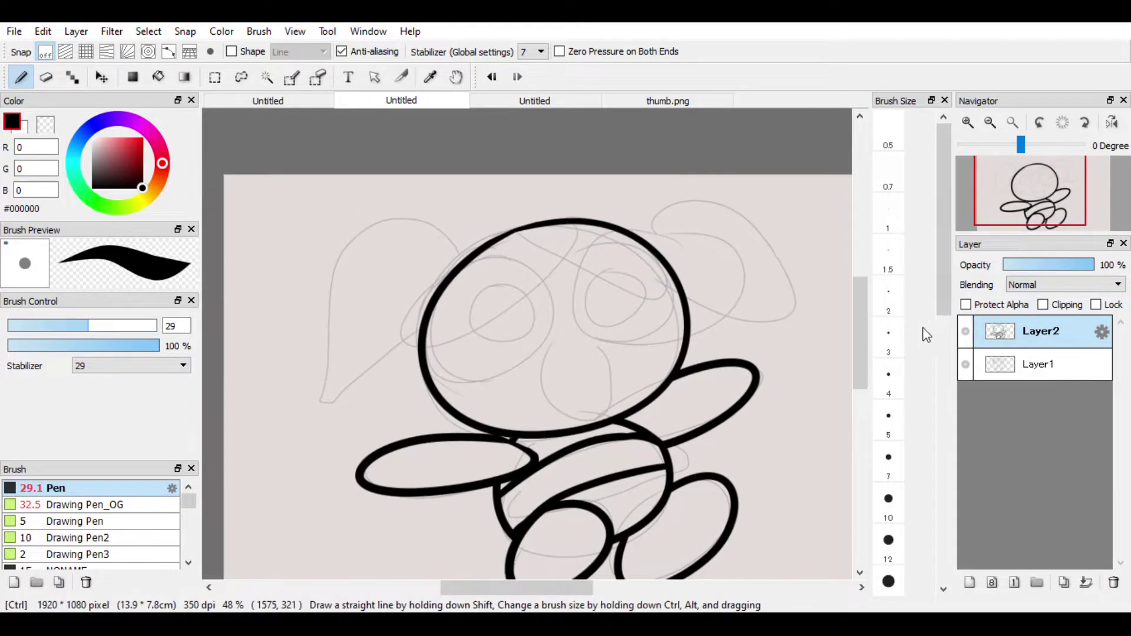
Add a new layer and ink the parted fringe as two curves meeting at a point on the forehead.
key("ctrl+shift+n")
left_click_drag(533, 318, 524, 342)
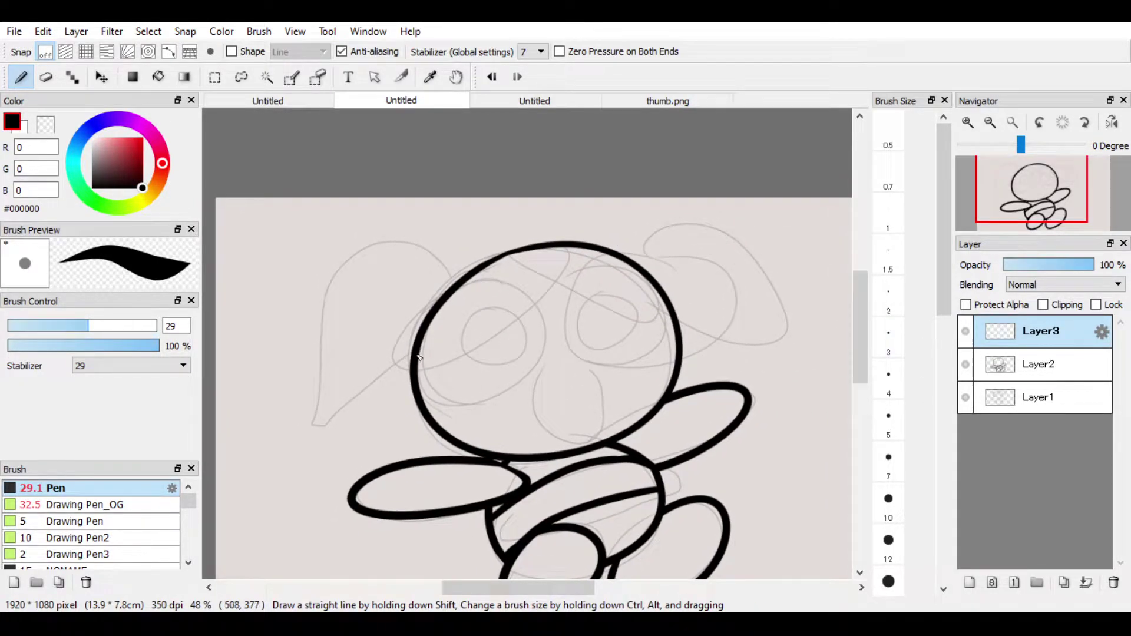
mouse_move(419, 358)
left_mouse_down()
mouse_move(512, 331)
mouse_move(546, 245)
mouse_move(599, 321)
mouse_move(669, 315)
left_mouse_up()
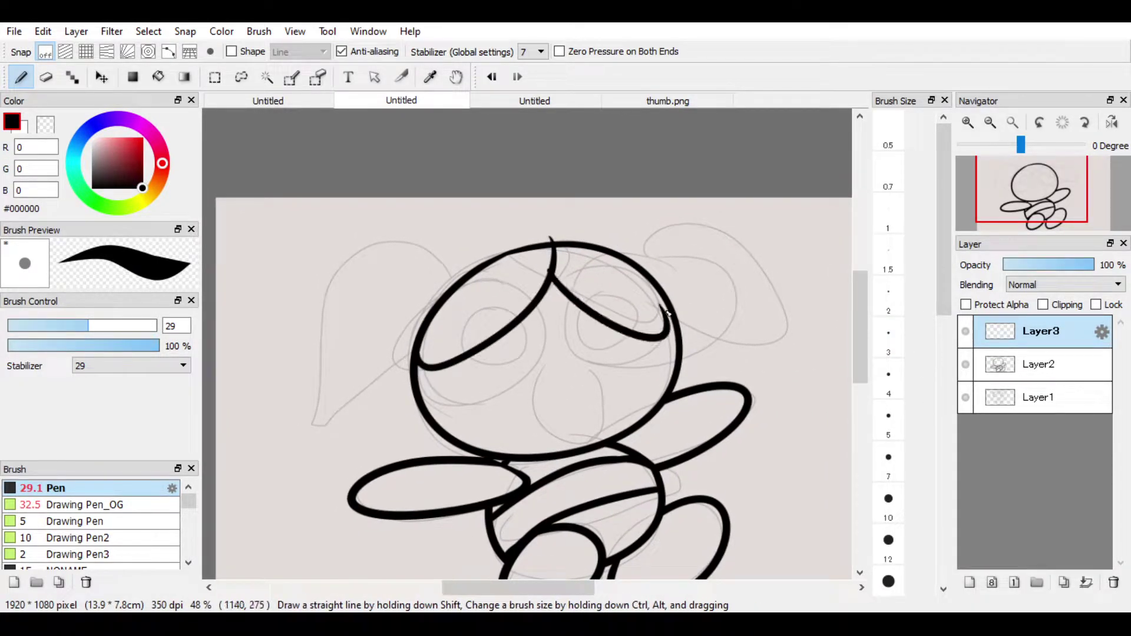
key("ctrl+z")
left_click_drag(557, 280, 683, 312)
key("ctrl+z")
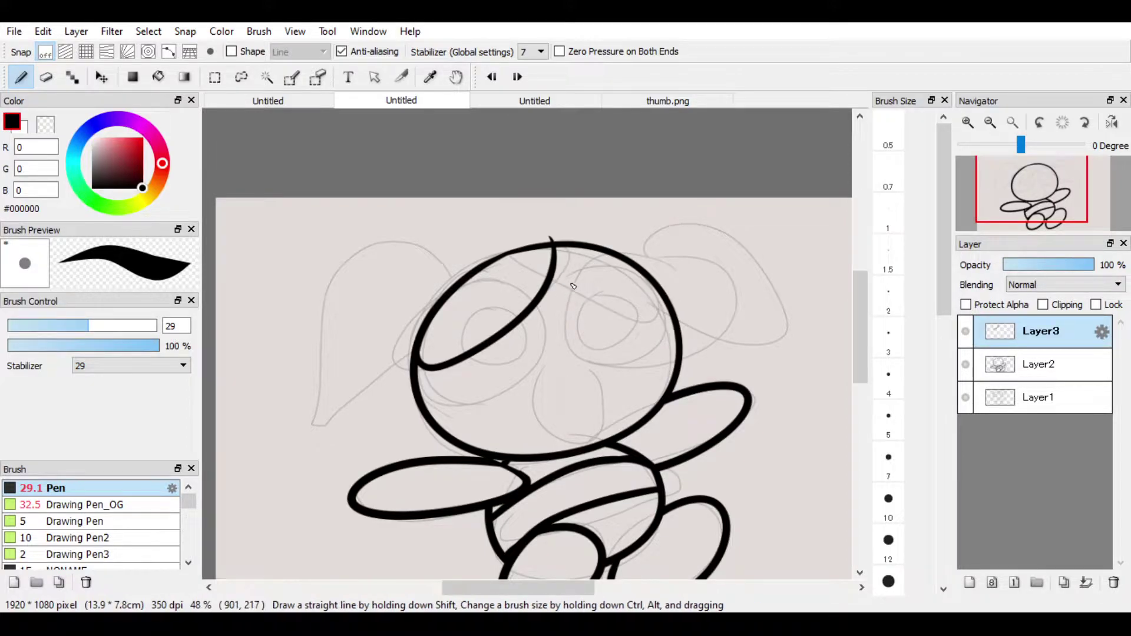
mouse_move(575, 295)
left_mouse_down()
mouse_move(661, 295)
mouse_move(663, 285)
left_mouse_up()
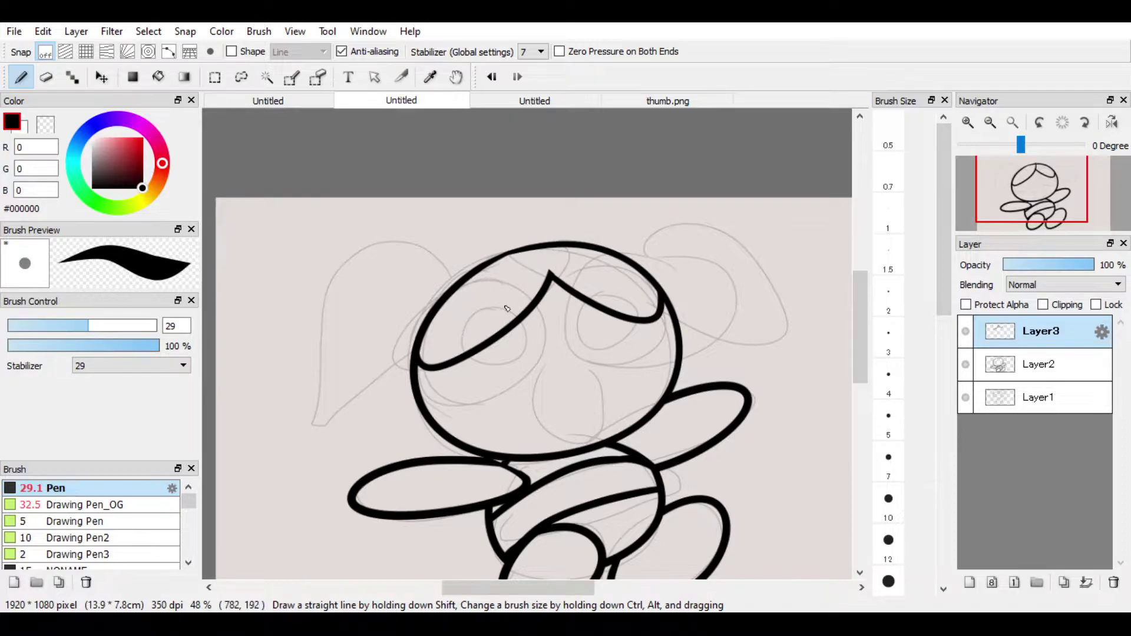
Ink the pigtail on the head's left side, curving from the top of the head to a pointed tip.
left_click_drag(506, 308, 538, 305)
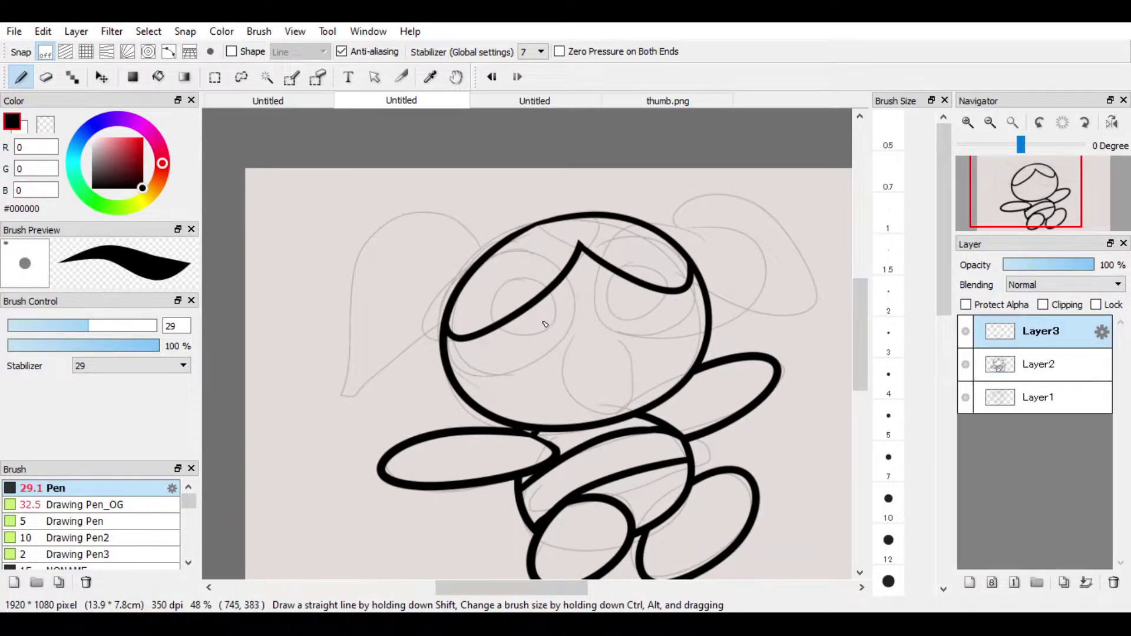
mouse_move(465, 258)
left_mouse_down()
mouse_move(507, 297)
mouse_move(420, 426)
mouse_move(520, 334)
mouse_move(420, 433)
left_mouse_up()
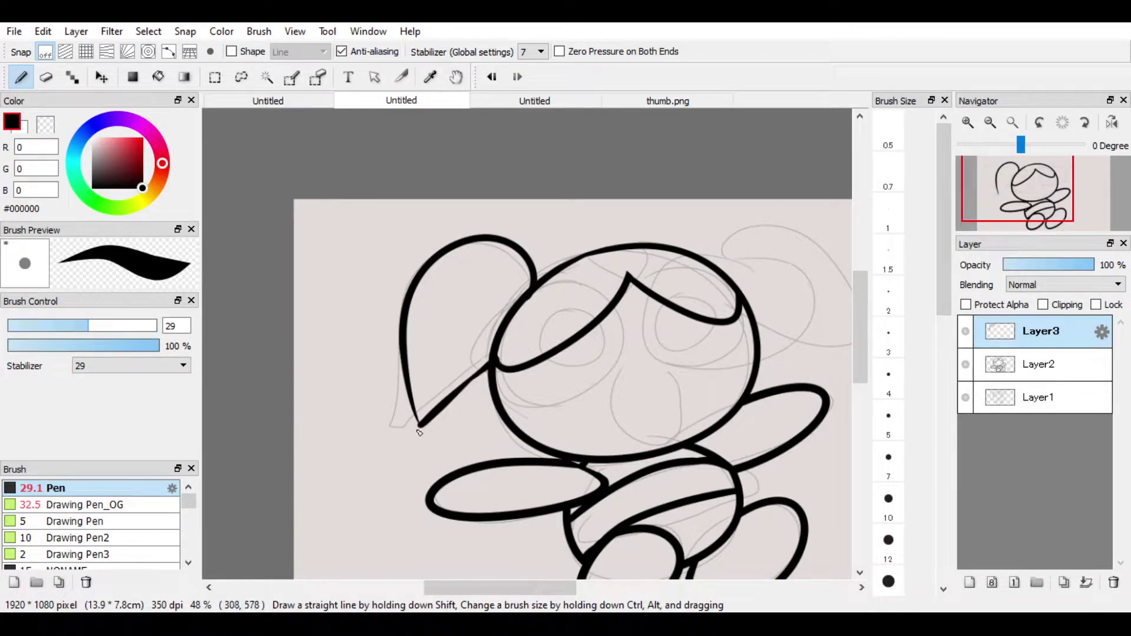
key("space")
left_click_drag(635, 332, 501, 348)
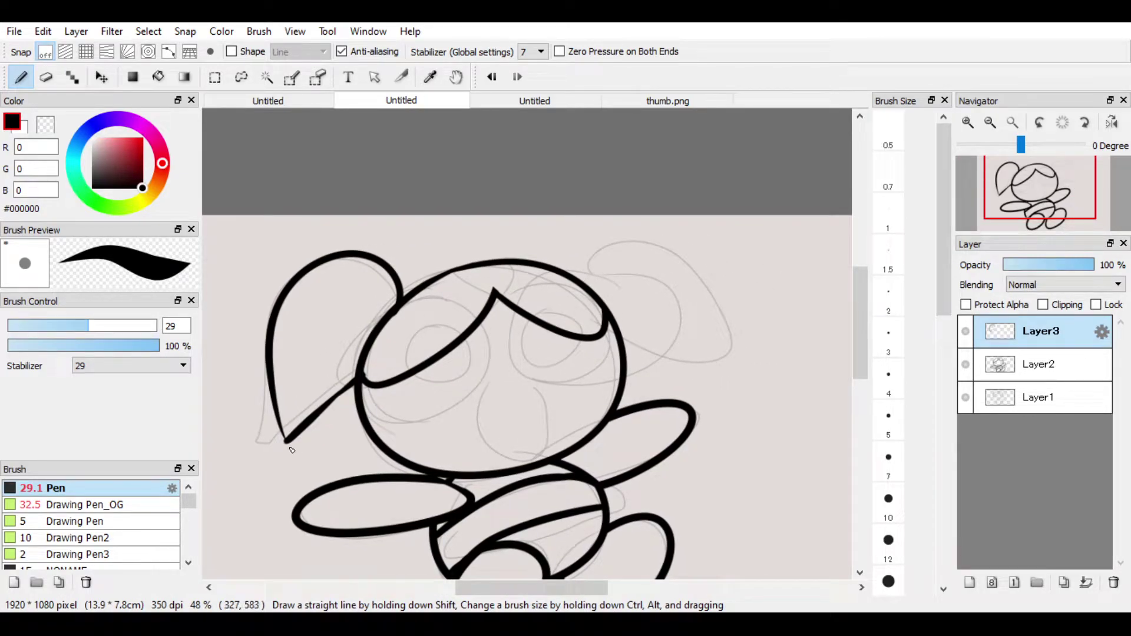
mouse_move(286, 442)
left_mouse_down()
mouse_move(425, 391)
mouse_move(371, 259)
left_mouse_up()
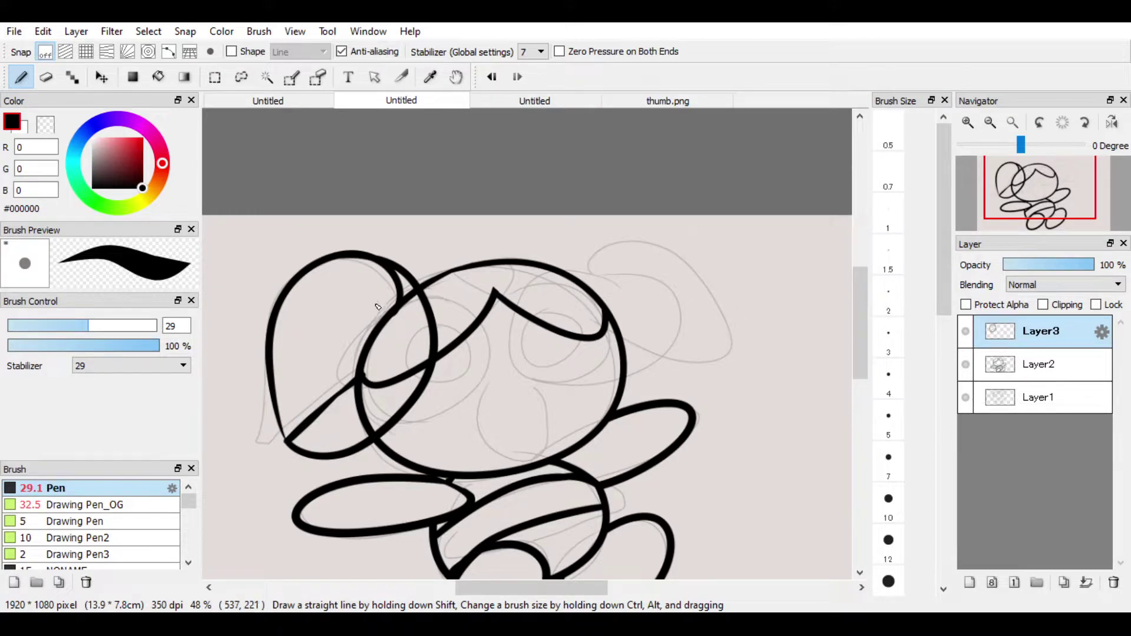
key("ctrl+z")
Ink the matching pigtail on the head's right side with a pointed tip above the raised arm.
scroll(625, 291, "right", 1)
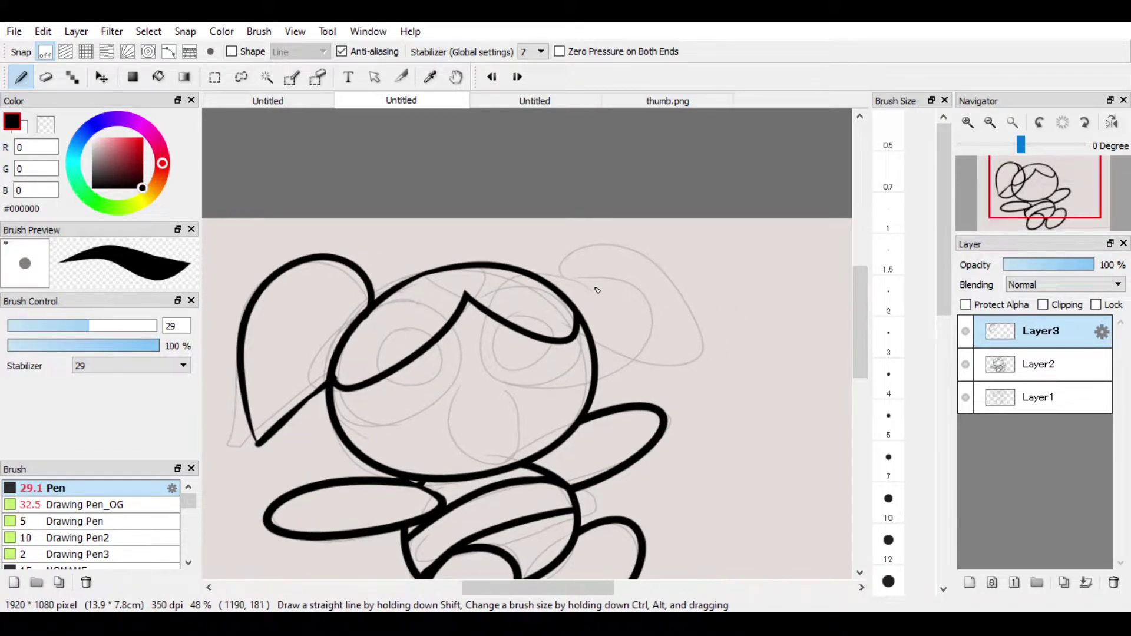
mouse_move(556, 293)
left_mouse_down()
mouse_move(626, 244)
mouse_move(681, 399)
left_mouse_up()
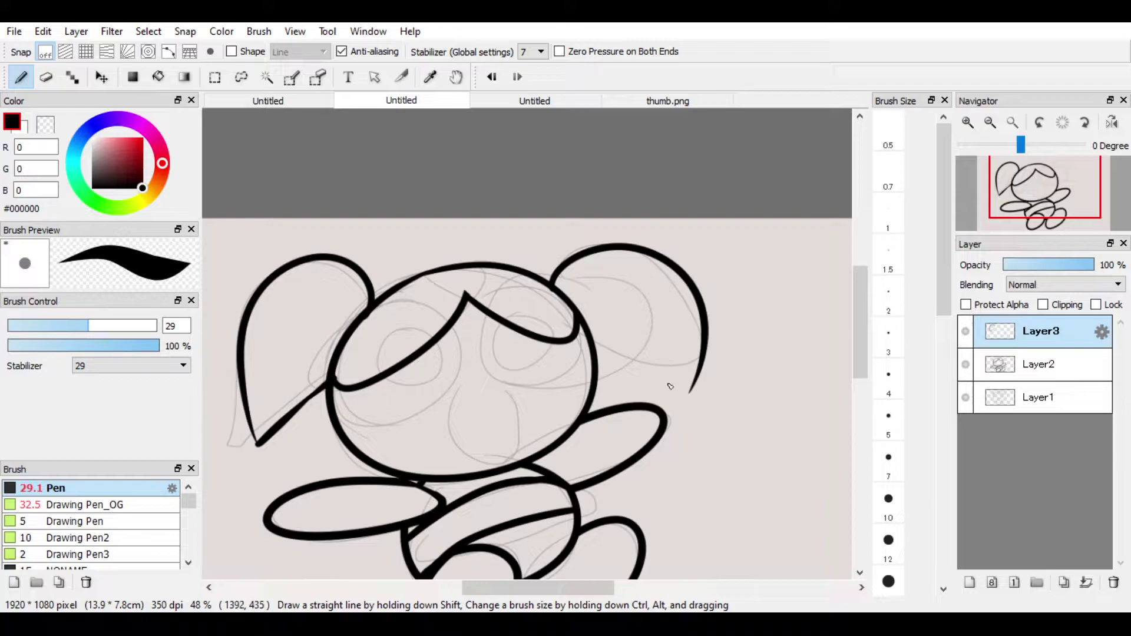
key("ctrl+z")
mouse_move(551, 279)
left_mouse_down()
mouse_move(690, 362)
mouse_move(693, 410)
mouse_move(567, 348)
left_mouse_up()
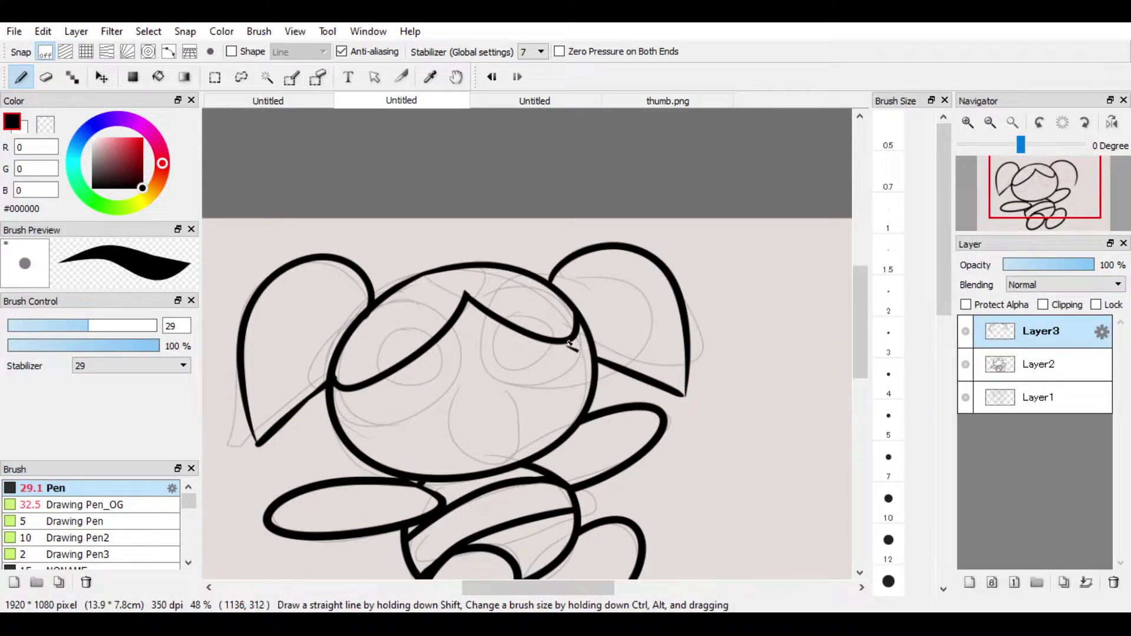
Merge the fringe and pigtail layer into Layer2, and on a new layer ink both large rounded eye outlines.
key("ctrl+e")
key("ctrl+shift+n")
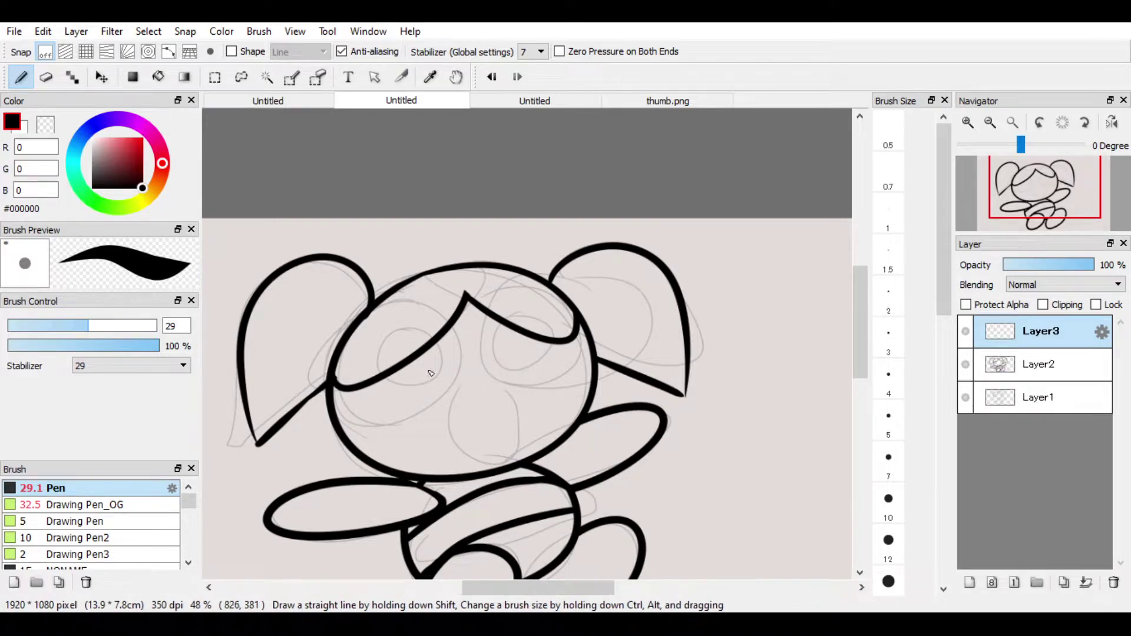
mouse_move(393, 397)
left_mouse_down()
mouse_move(426, 355)
mouse_move(417, 399)
mouse_move(430, 274)
left_mouse_up()
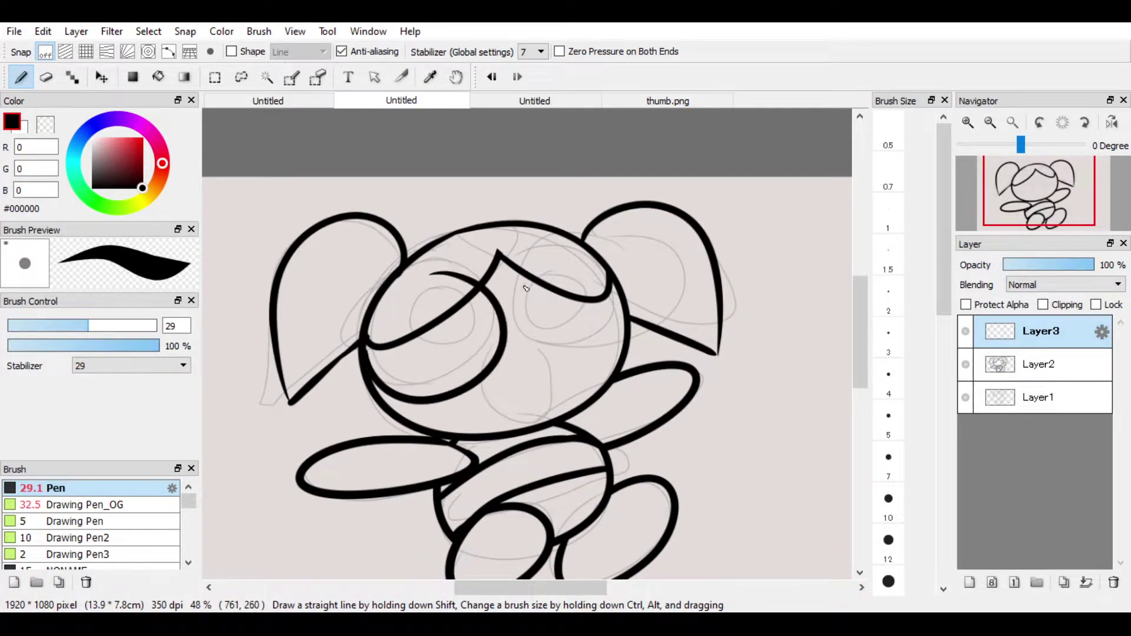
mouse_move(542, 251)
left_mouse_down()
mouse_move(530, 274)
mouse_move(621, 327)
left_mouse_up()
key("ctrl+z")
mouse_move(531, 238)
left_mouse_down()
mouse_move(641, 302)
mouse_move(626, 266)
left_mouse_up()
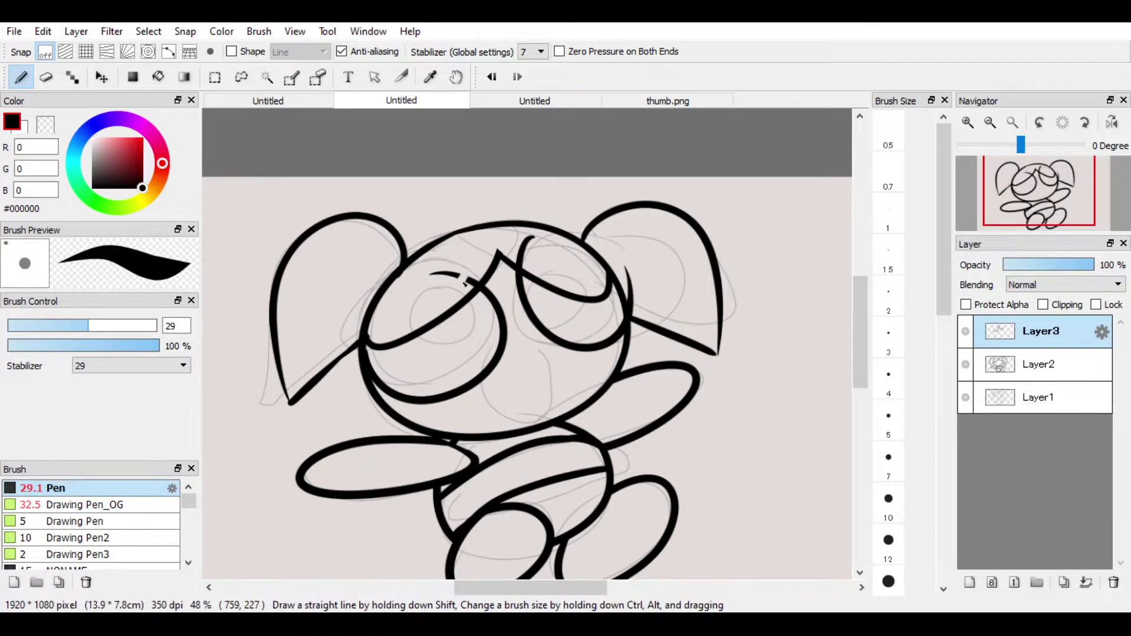
Clear the eye lines that run above the fringe and outside the head, and merge the eye layer into Layer2.
left_click_drag(524, 240, 553, 253)
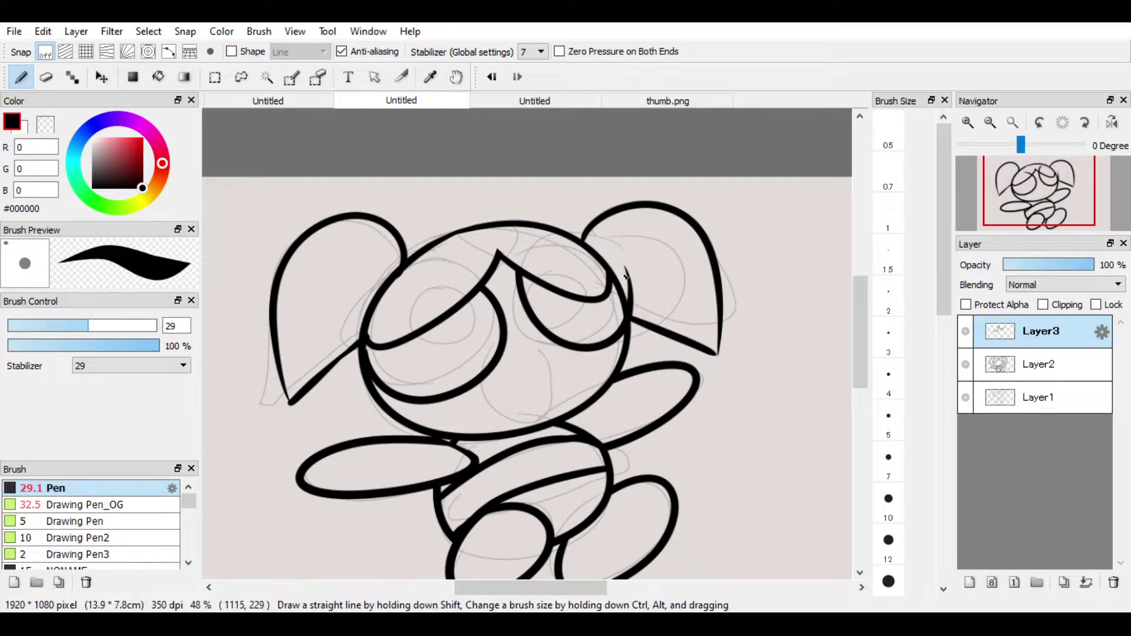
key("ctrl+z")
key("ctrl+e")
Add a new layer and ink the mouth as an open, rounded U-shaped curve between the eyes and the chin.
key("ctrl+shift+n")
mouse_move(509, 374)
left_mouse_down()
mouse_move(488, 345)
mouse_move(524, 336)
mouse_move(492, 354)
mouse_move(533, 378)
left_mouse_up()
key("ctrl+z")
key("ctrl+z")
key("ctrl+z")
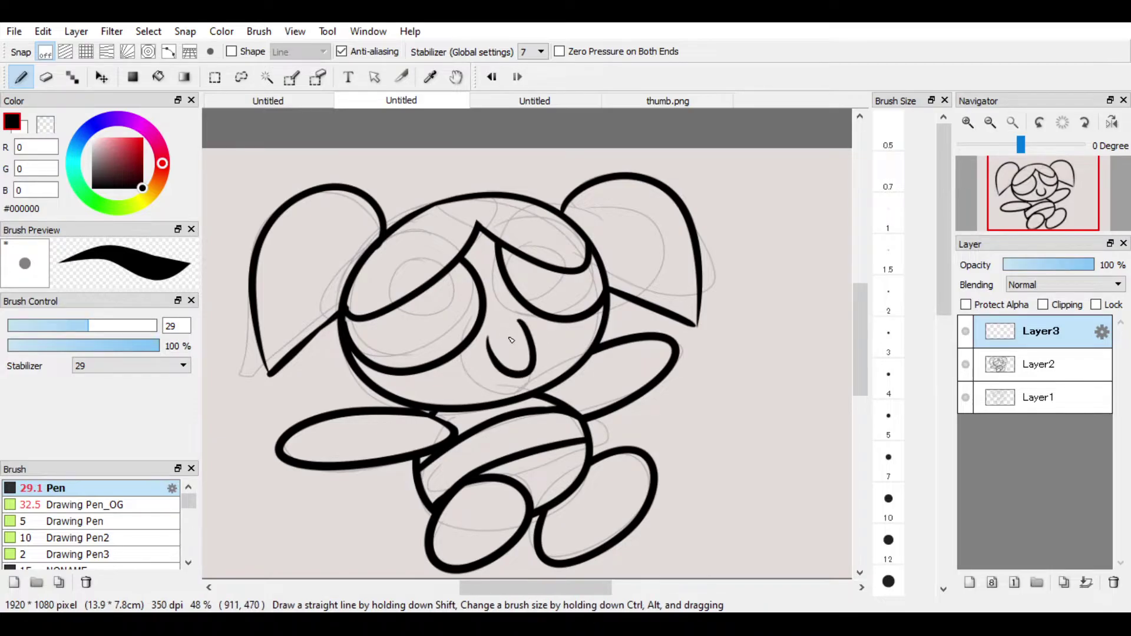
left_click_drag(521, 324, 505, 326)
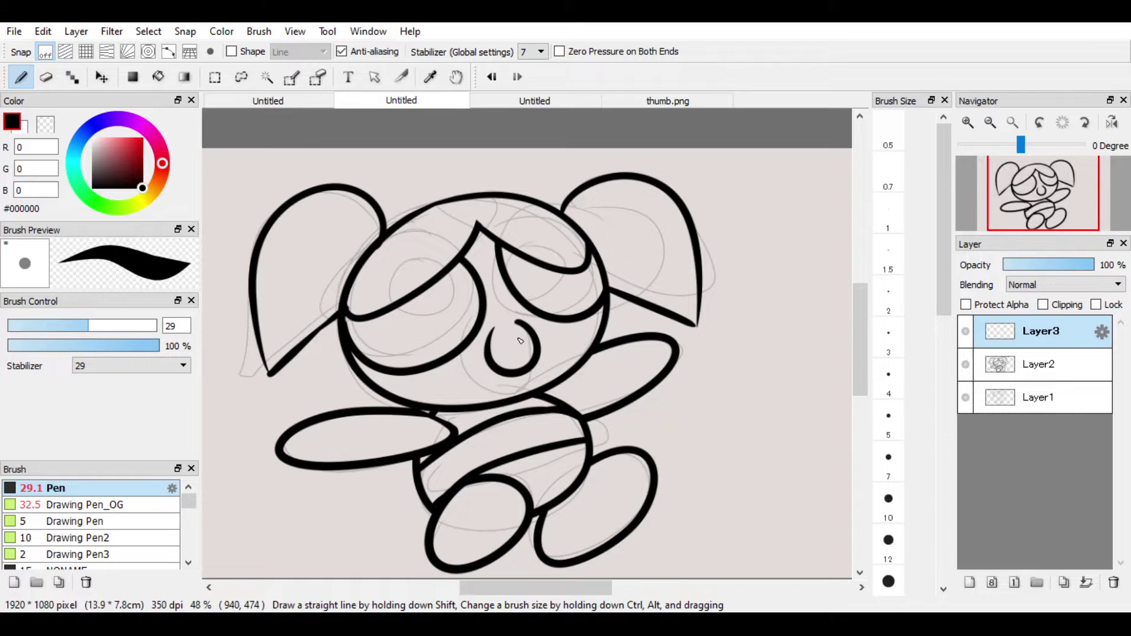
Ink a small highlight circle and a larger iris curve inside each eye.
mouse_move(437, 328)
left_mouse_down()
mouse_move(459, 326)
mouse_move(435, 295)
left_mouse_up()
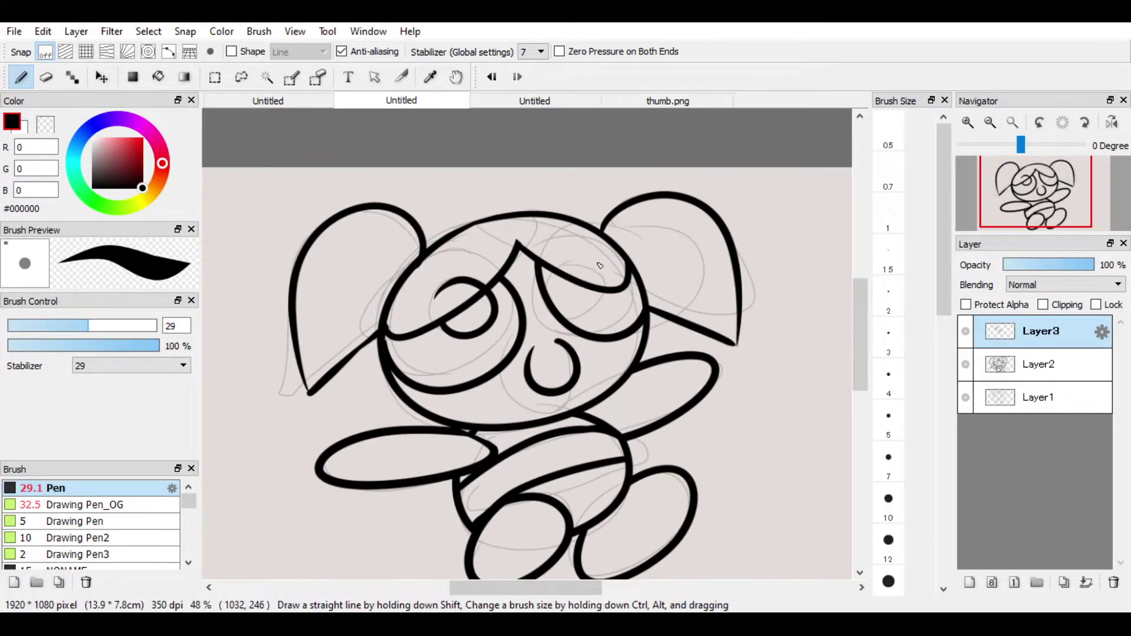
mouse_move(600, 266)
left_mouse_down()
mouse_move(624, 274)
mouse_move(589, 259)
left_mouse_up()
mouse_move(424, 272)
left_mouse_down()
mouse_move(434, 385)
mouse_move(515, 280)
left_mouse_up()
mouse_move(554, 247)
left_mouse_down()
mouse_move(639, 326)
mouse_move(631, 256)
left_mouse_up()
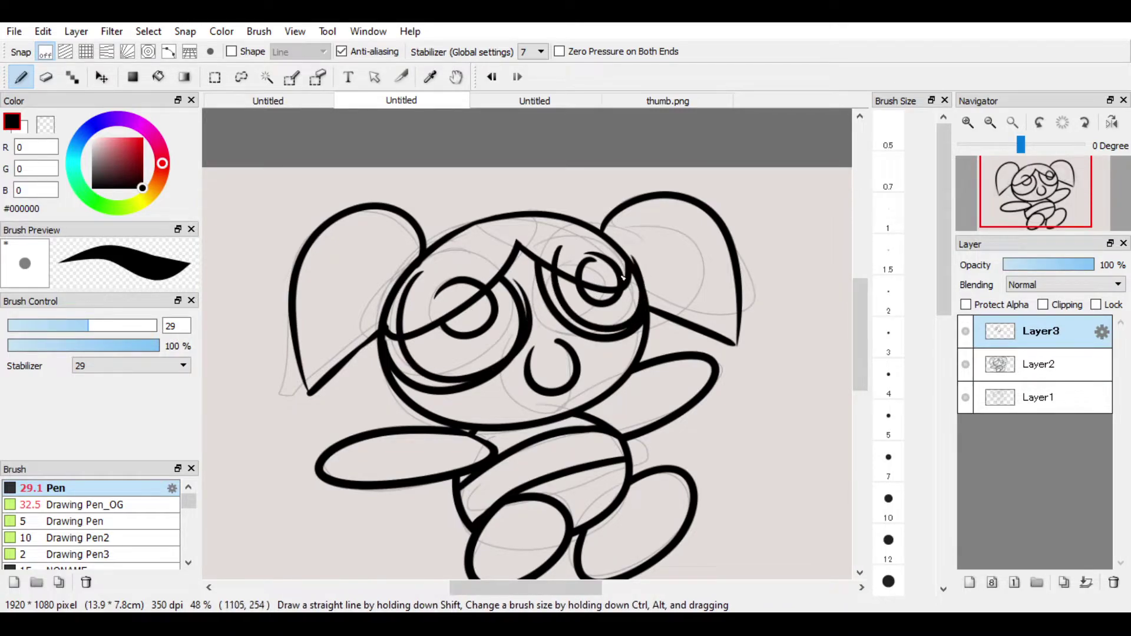
Erase the iris and highlight lines over the fringe at the larger eye, and trim the stub beyond its outline with a size 40 eraser.
key("e")
mouse_move(456, 279)
left_mouse_down()
mouse_move(439, 295)
mouse_move(462, 298)
mouse_move(408, 294)
mouse_move(398, 315)
left_mouse_up()
mouse_move(524, 278)
left_mouse_down()
mouse_move(534, 359)
mouse_move(649, 518)
left_mouse_up()
key("ctrl+z")
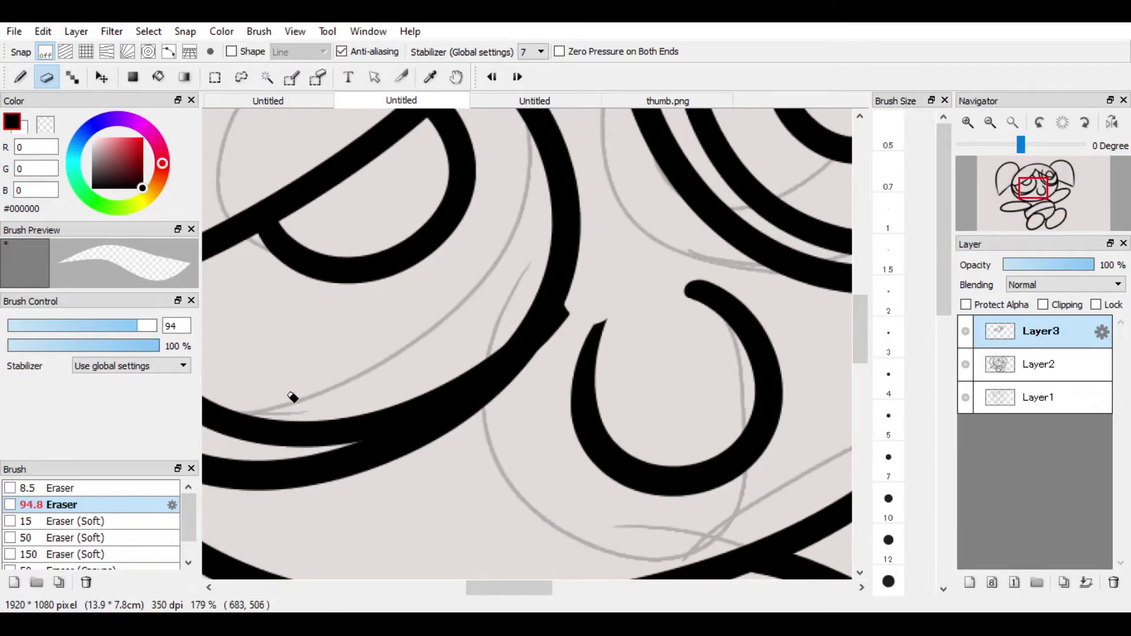
left_click_drag(116, 330, 106, 330)
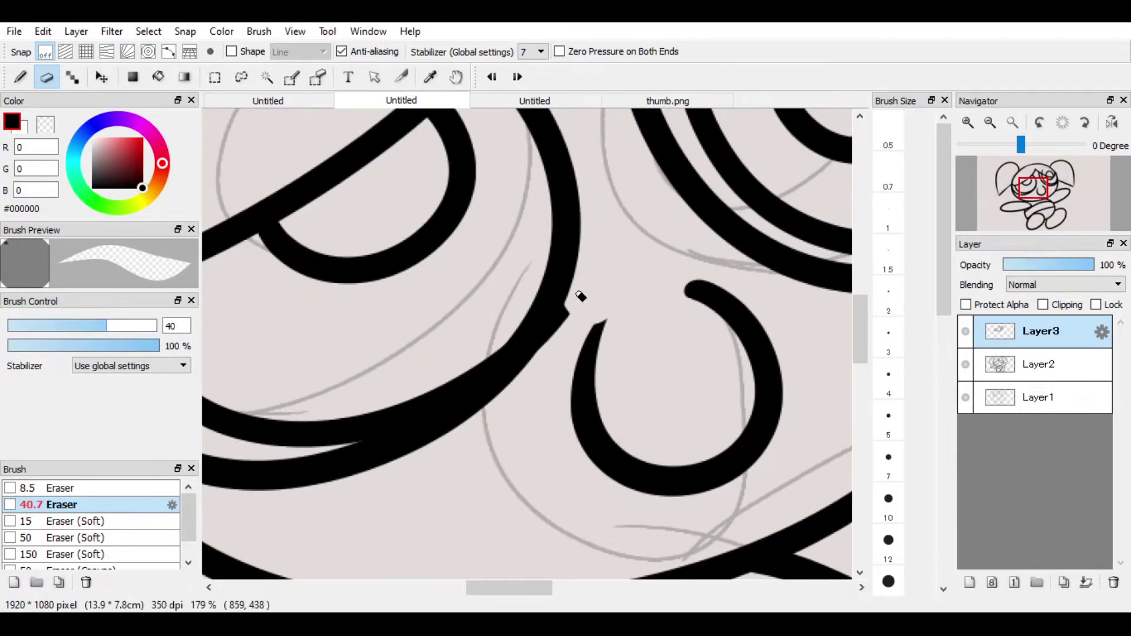
mouse_move(574, 300)
left_mouse_down()
mouse_move(534, 377)
mouse_move(554, 262)
mouse_move(470, 335)
left_mouse_up()
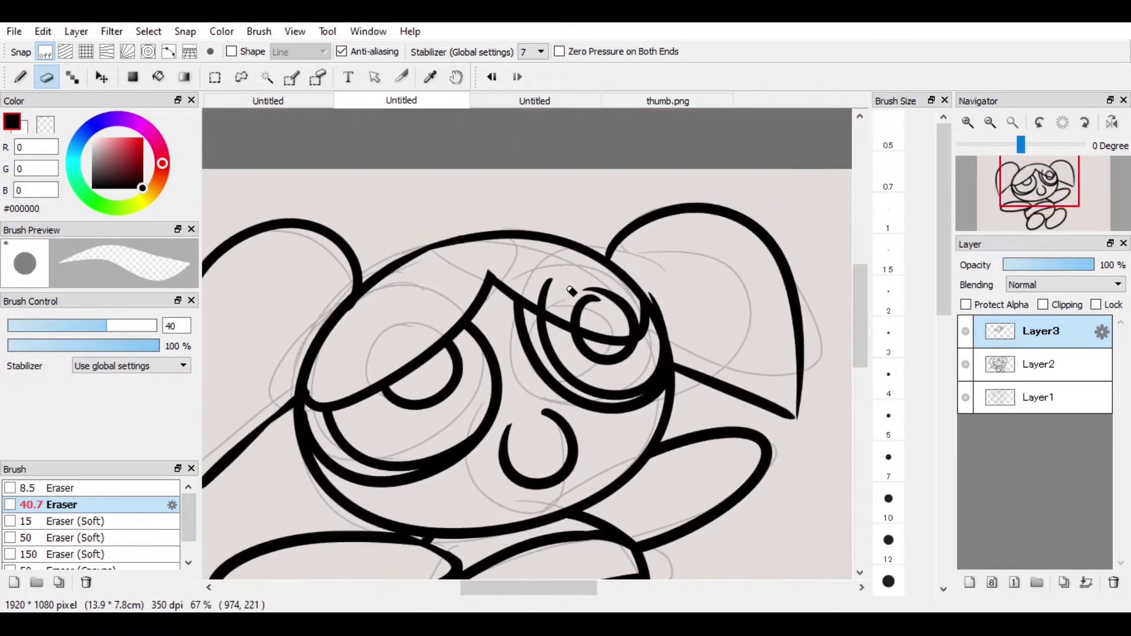
Erase the other eye's iris and highlight lines above the fringe with a size 81 eraser, and merge the layer into Layer2.
left_click_drag(147, 329, 132, 329)
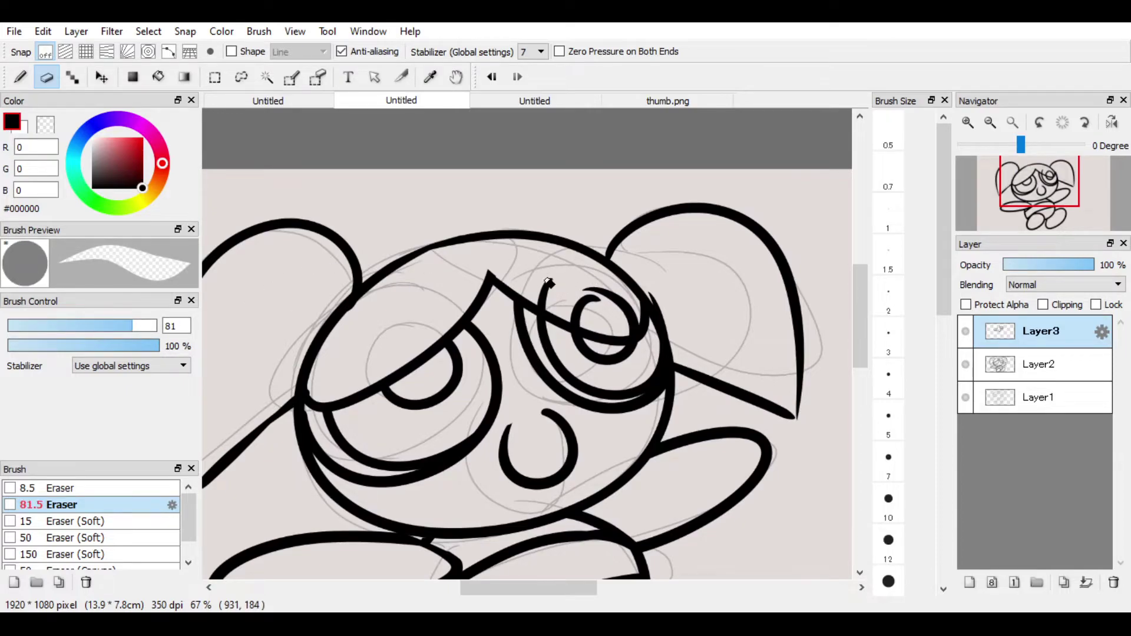
mouse_move(549, 283)
left_mouse_down()
mouse_move(553, 301)
mouse_move(626, 320)
mouse_move(591, 316)
mouse_move(592, 289)
left_mouse_up()
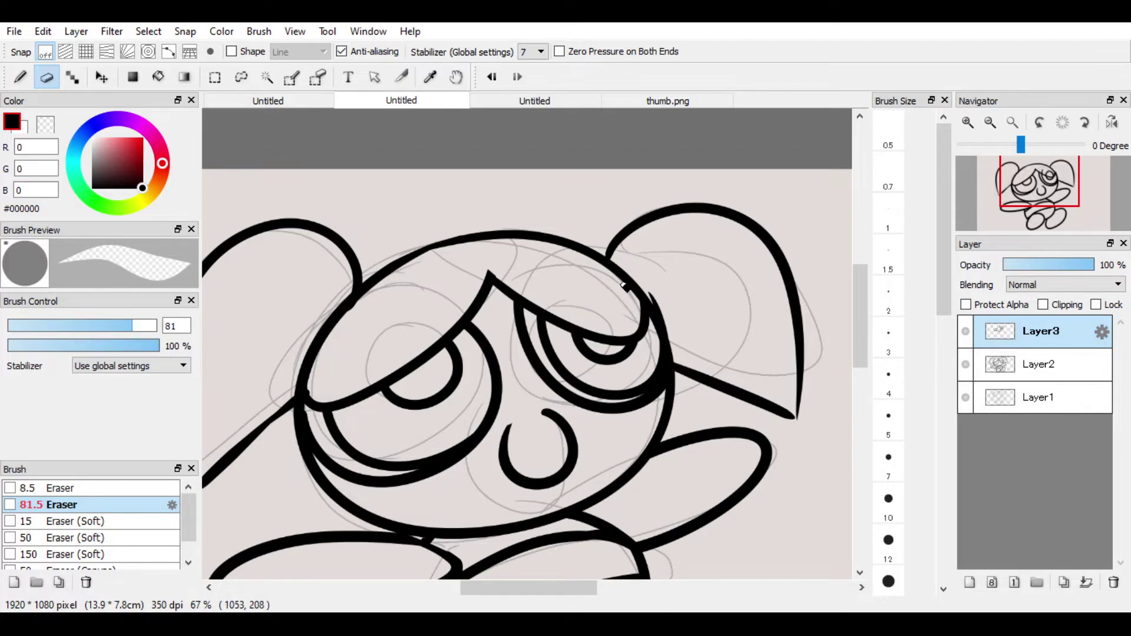
mouse_move(615, 349)
left_mouse_down()
mouse_move(661, 314)
mouse_move(621, 287)
left_mouse_up()
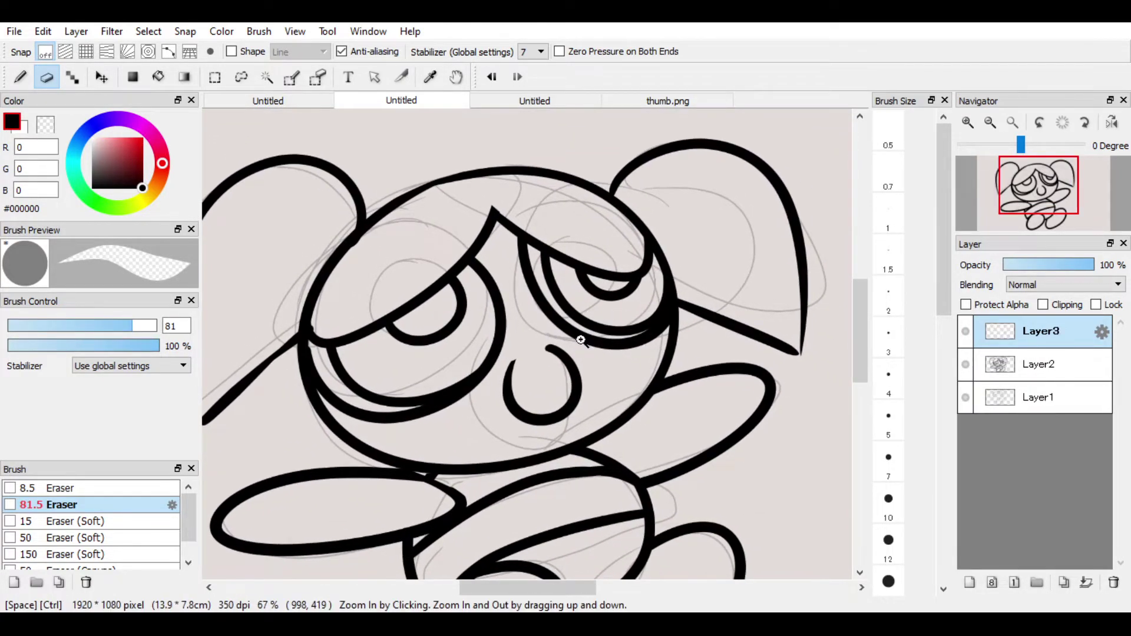
left_click_drag(582, 340, 509, 283)
left_click_drag(544, 345, 506, 288)
Ink the curved shoe line across the front foot with the Pen, and clear the excess arc above it.
key("b")
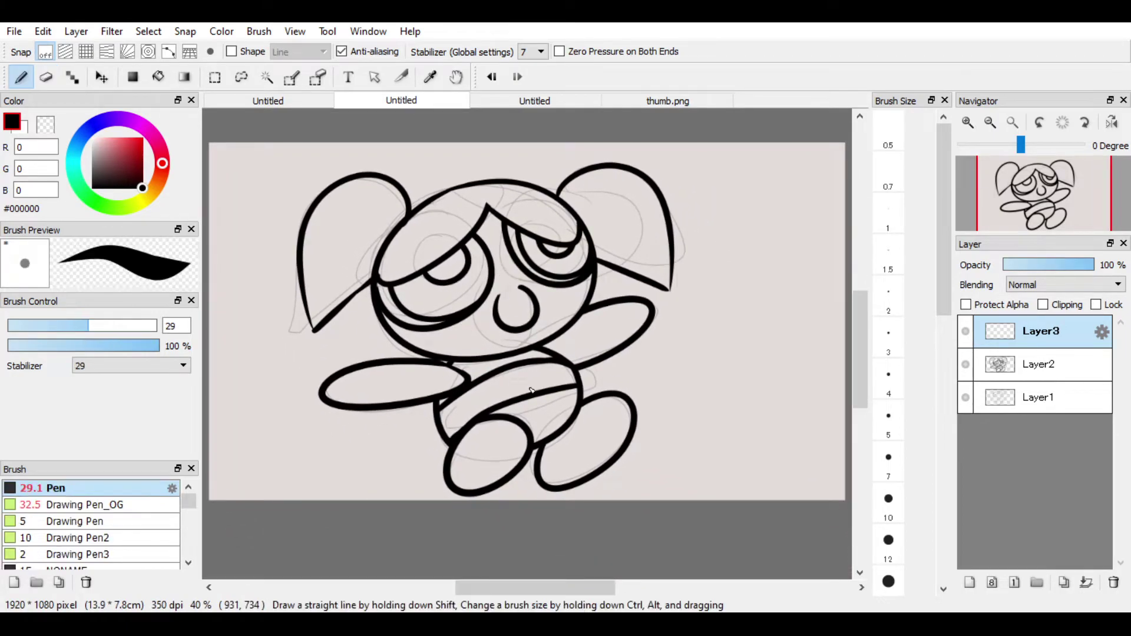
left_click_drag(532, 391, 480, 437)
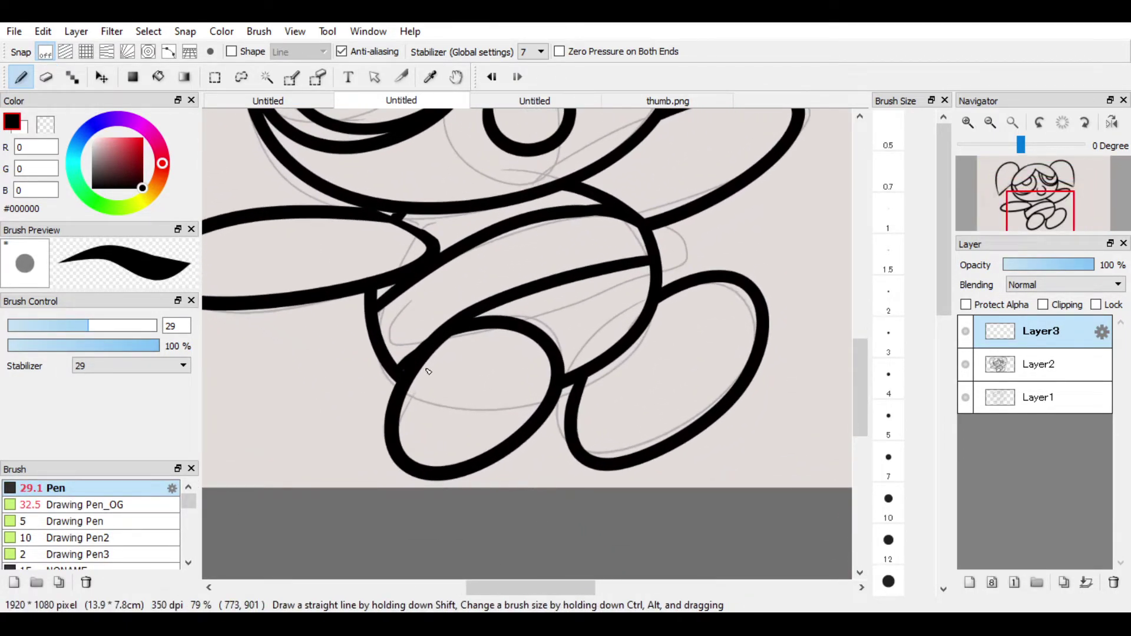
left_click_drag(426, 357, 545, 435)
key("ctrl+z")
mouse_move(427, 368)
left_mouse_down()
mouse_move(521, 415)
mouse_move(441, 367)
mouse_move(539, 383)
mouse_move(439, 345)
left_mouse_up()
key("ctrl+z")
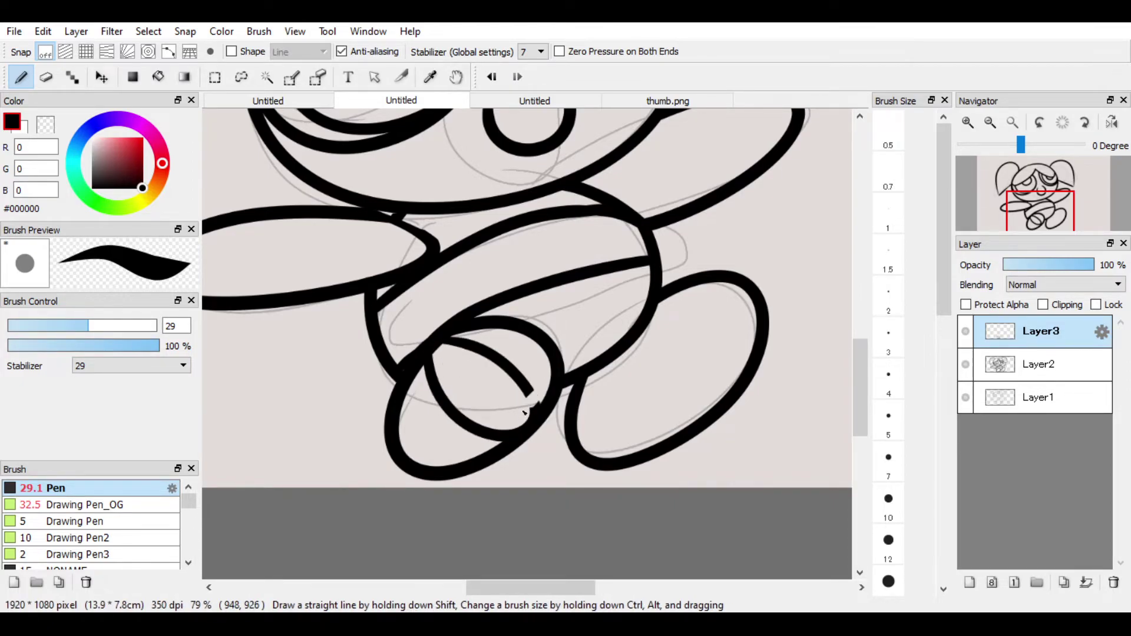
left_click_drag(531, 386, 518, 375)
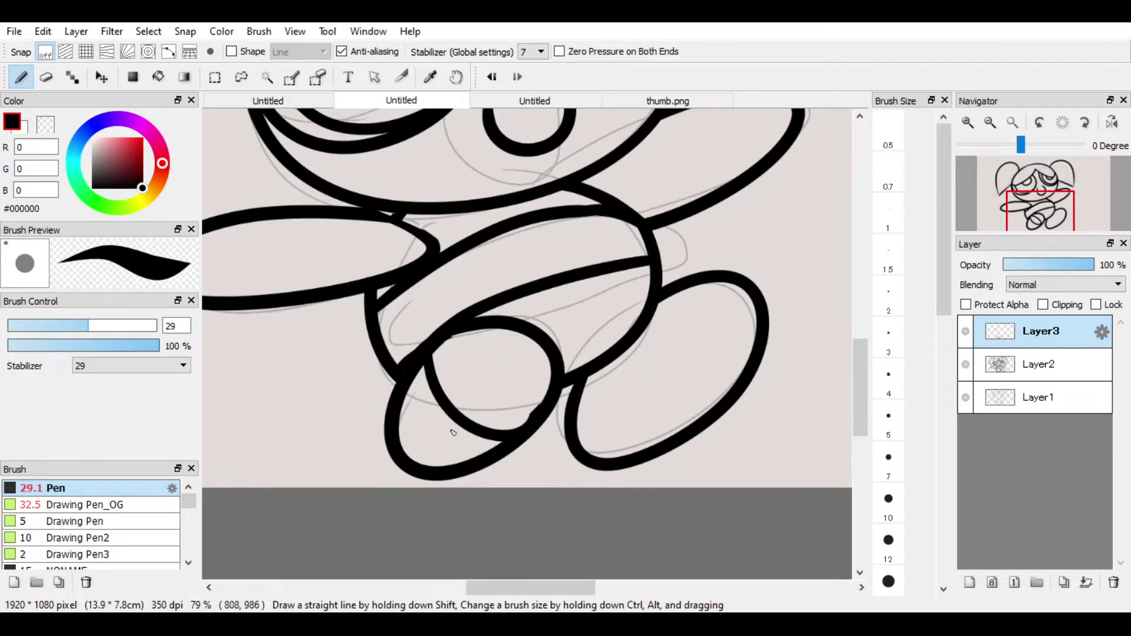
mouse_move(501, 406)
left_mouse_down()
mouse_move(474, 404)
mouse_move(500, 448)
left_mouse_up()
key("ctrl+z")
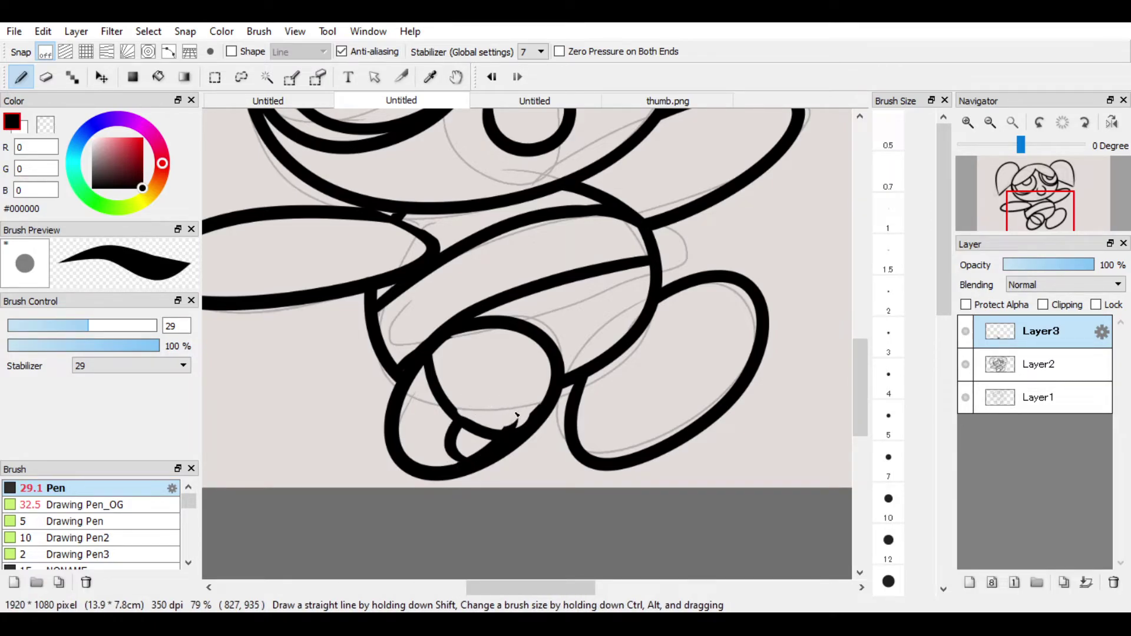
mouse_move(516, 416)
left_mouse_down()
mouse_move(488, 404)
mouse_move(521, 397)
left_mouse_up()
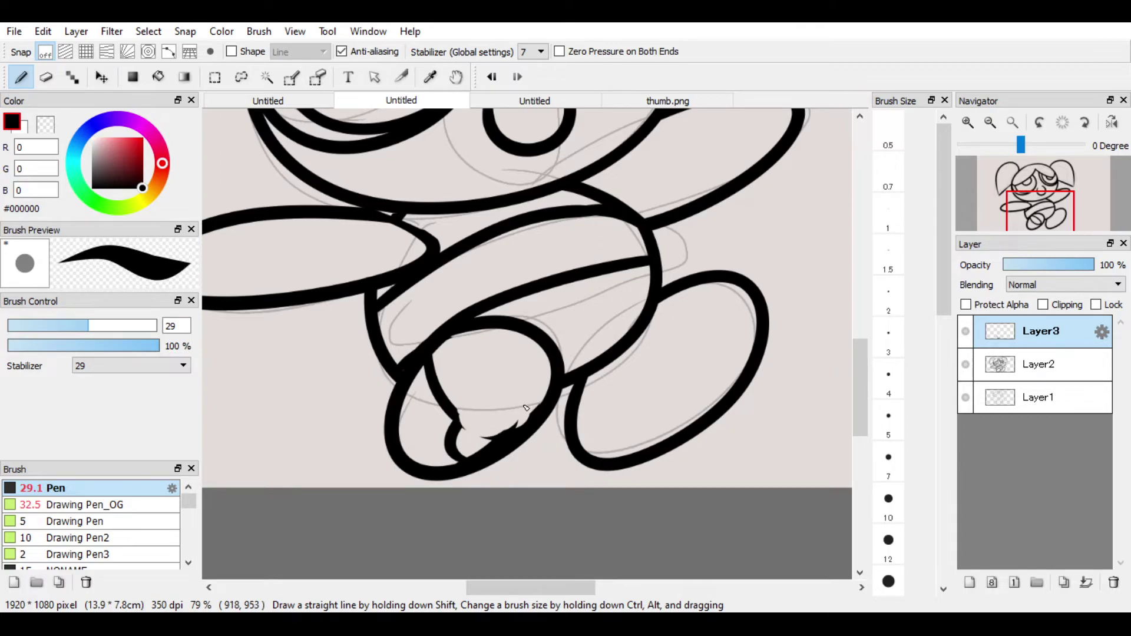
key("ctrl+z")
key("ctrl+z")
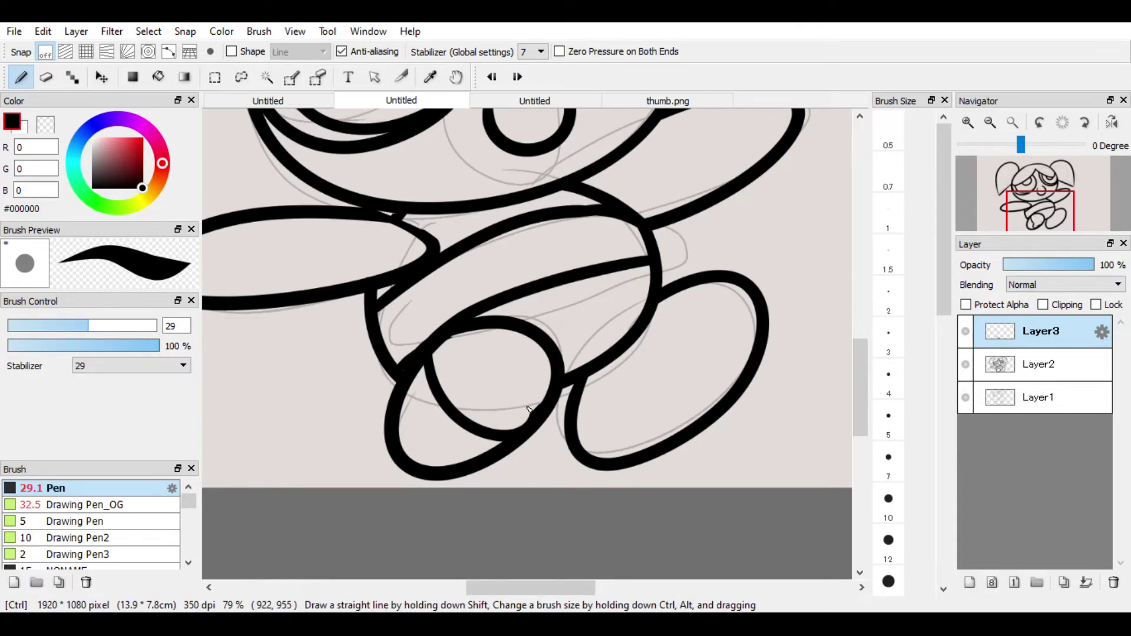
On a new layer ink the small rounded shape beneath the front foot's shoe line, and merge both upper layers into Layer2.
key("ctrl+shift+n")
mouse_move(532, 411)
left_mouse_down()
mouse_move(481, 404)
mouse_move(512, 446)
mouse_move(535, 427)
mouse_move(476, 410)
mouse_move(483, 424)
mouse_move(522, 398)
mouse_move(511, 390)
mouse_move(524, 431)
left_mouse_up()
left_click_drag(609, 381, 490, 366)
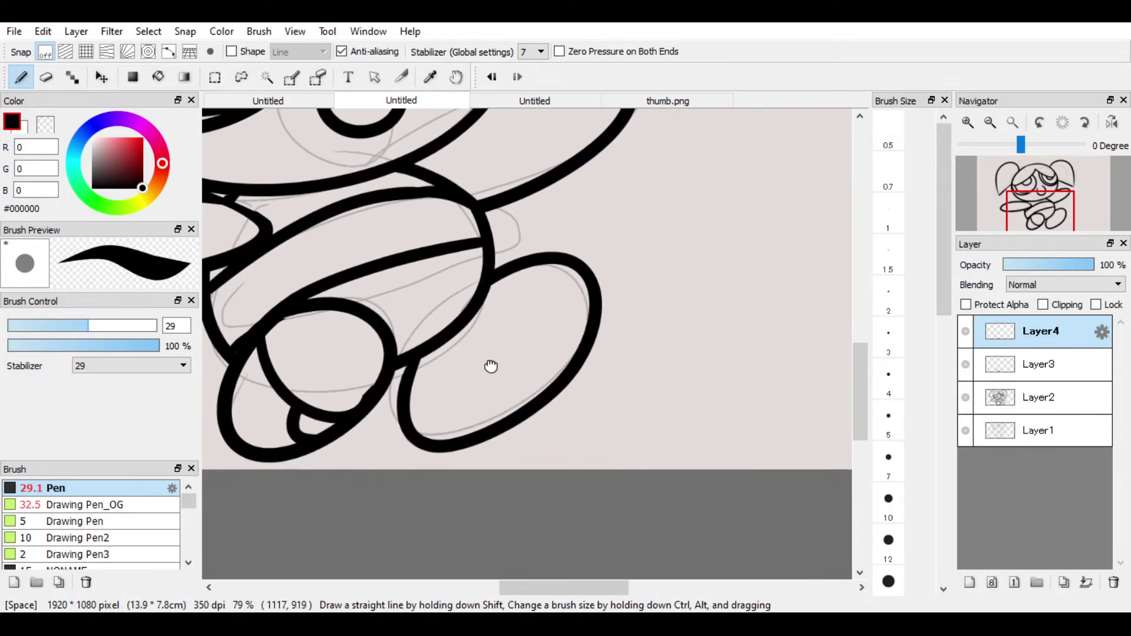
key("ctrl+e")
key("ctrl+e")
On new layers ink the rear foot's curved shoe line and the small rounded shape beneath it, and merge them into Layer2.
key("ctrl+shift+n")
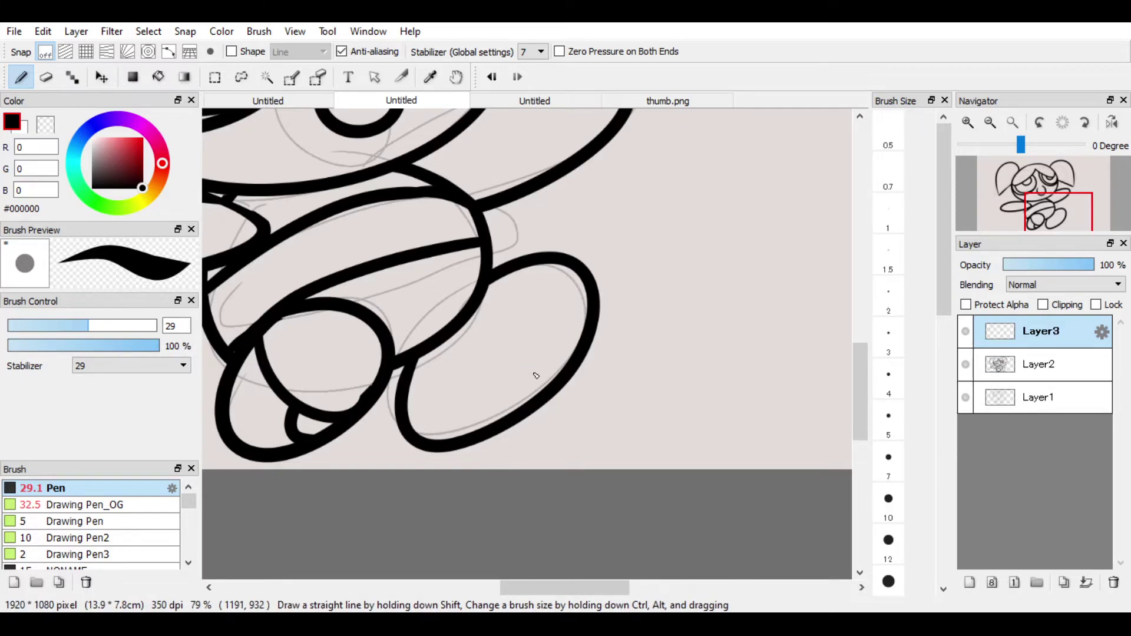
mouse_move(437, 337)
left_mouse_down()
mouse_move(518, 418)
mouse_move(510, 338)
mouse_move(465, 325)
mouse_move(475, 340)
mouse_move(439, 339)
mouse_move(468, 311)
mouse_move(532, 353)
left_mouse_up()
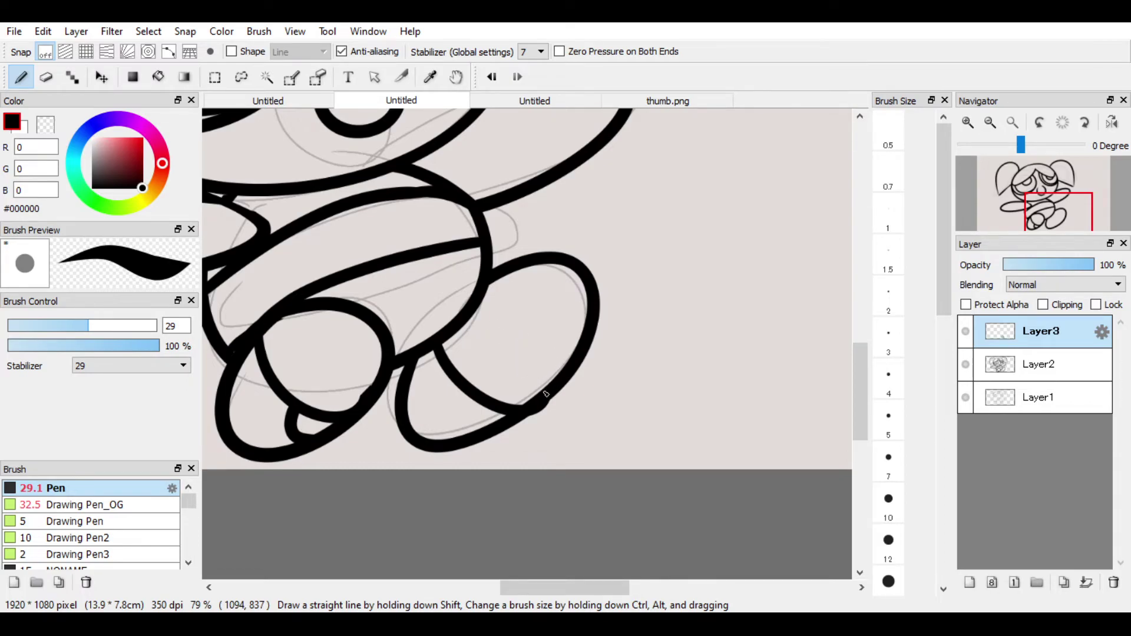
key("ctrl+shift+n")
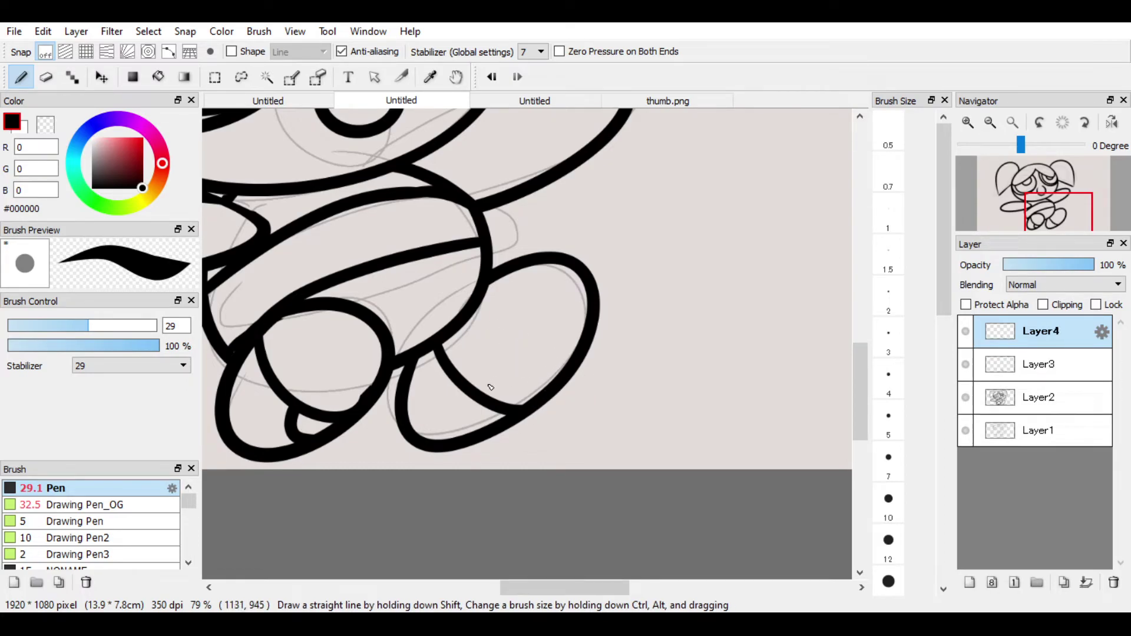
mouse_move(548, 393)
left_mouse_down()
mouse_move(470, 439)
mouse_move(557, 399)
left_mouse_up()
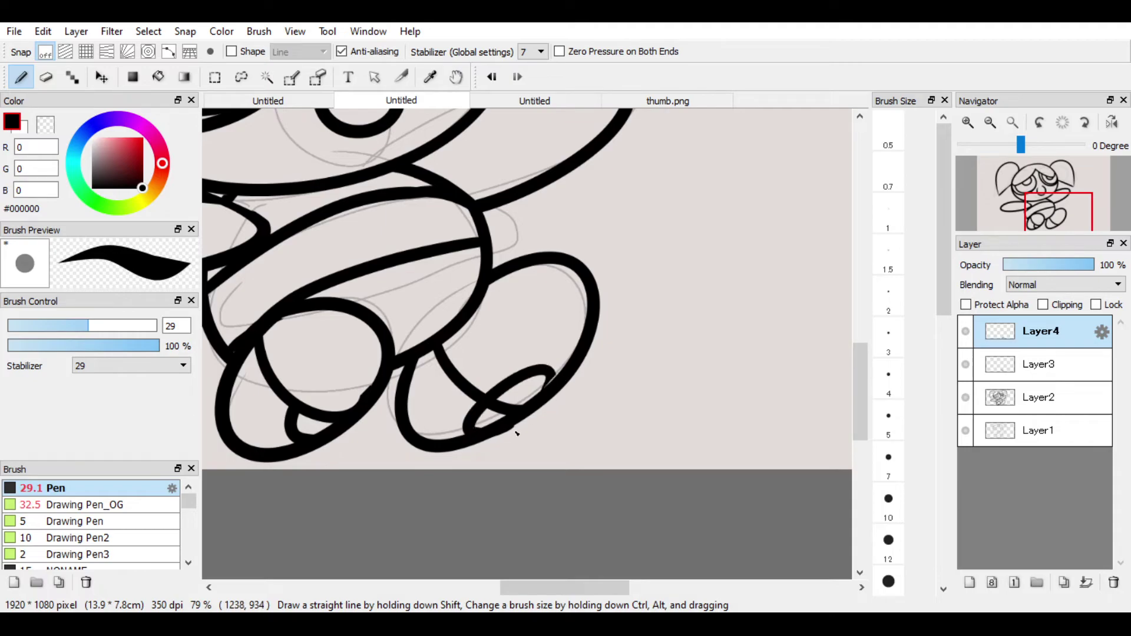
key("ctrl+z")
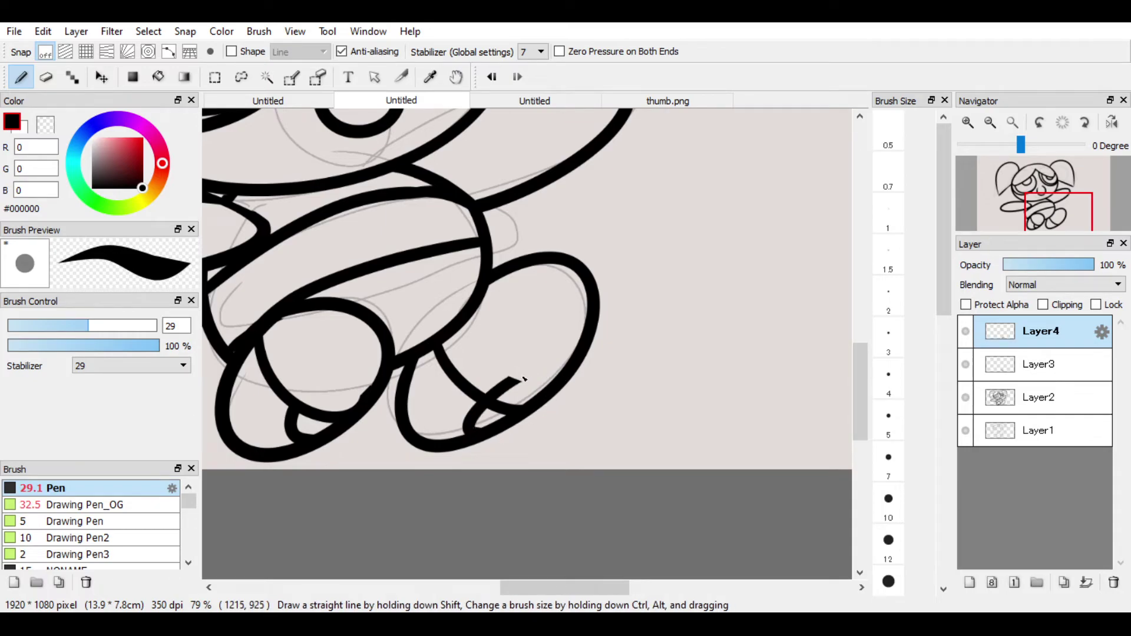
key("ctrl+e")
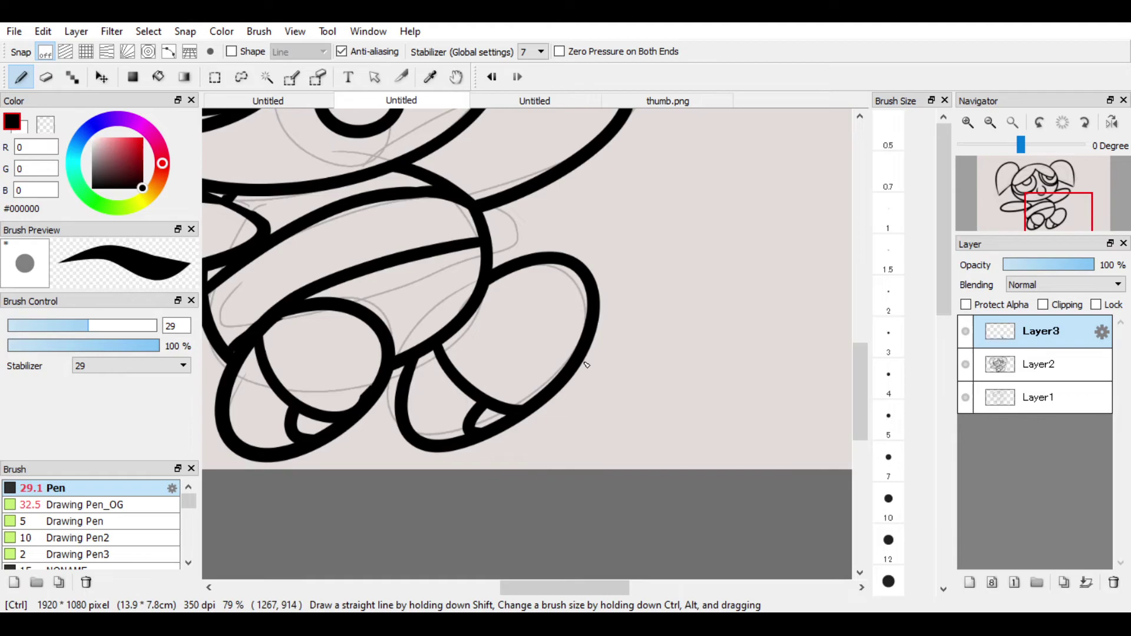
key("ctrl+e")
Hide the rough sketch on Layer1 so only the line art shows.
mouse_move(535, 386)
left_mouse_down()
mouse_move(409, 271)
mouse_move(599, 412)
left_mouse_up()
left_click(966, 365)
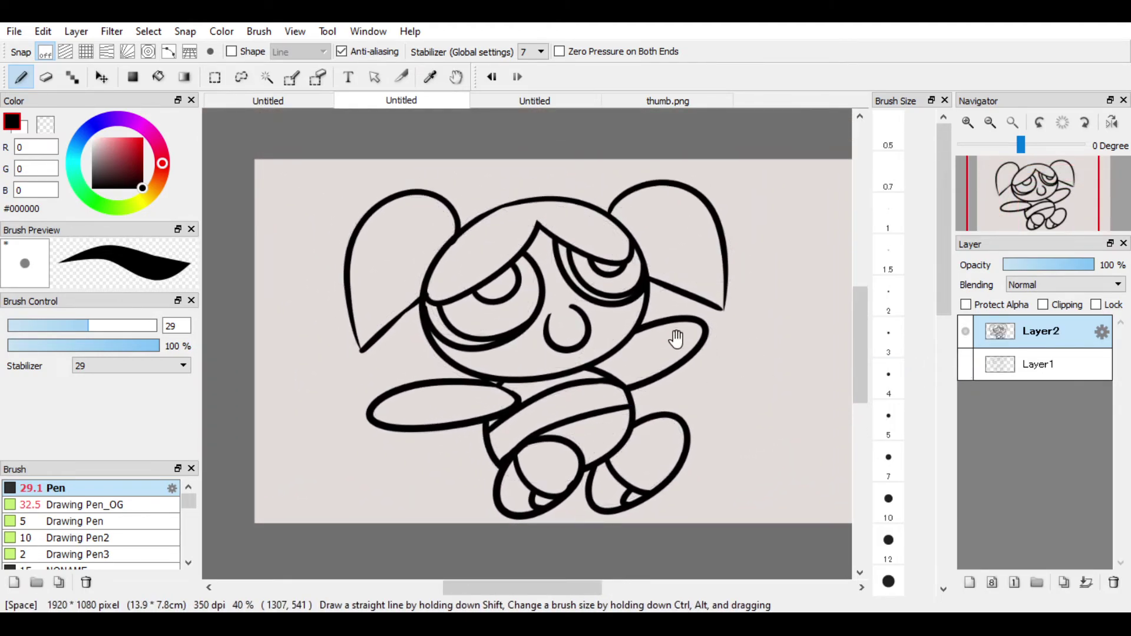
left_click_drag(677, 336, 629, 340)
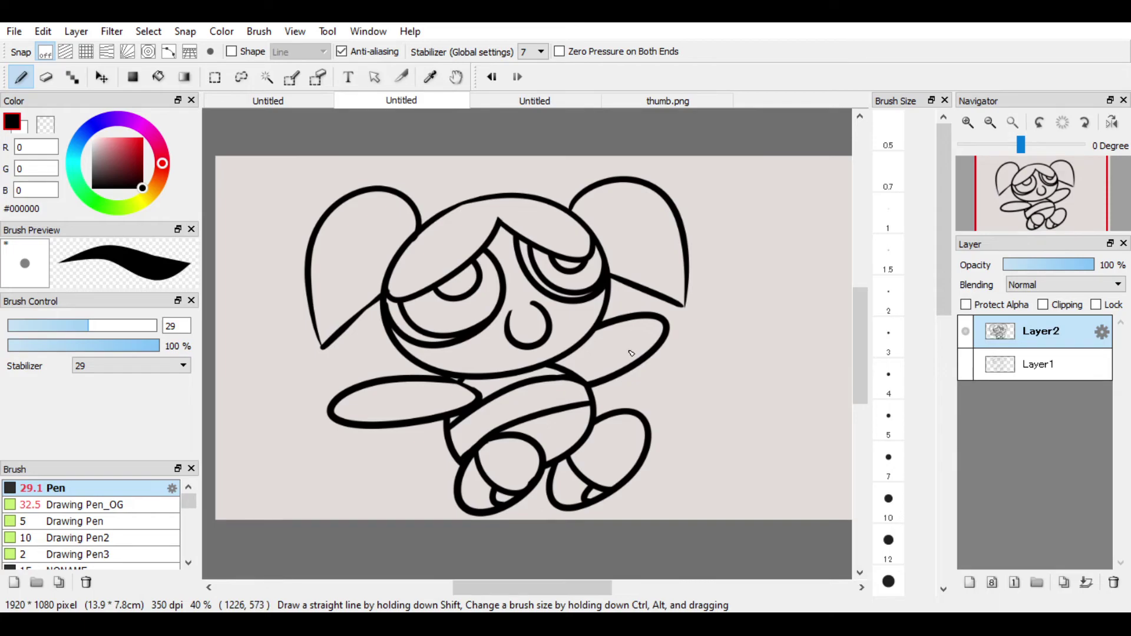
key("f")
left_click(508, 405)
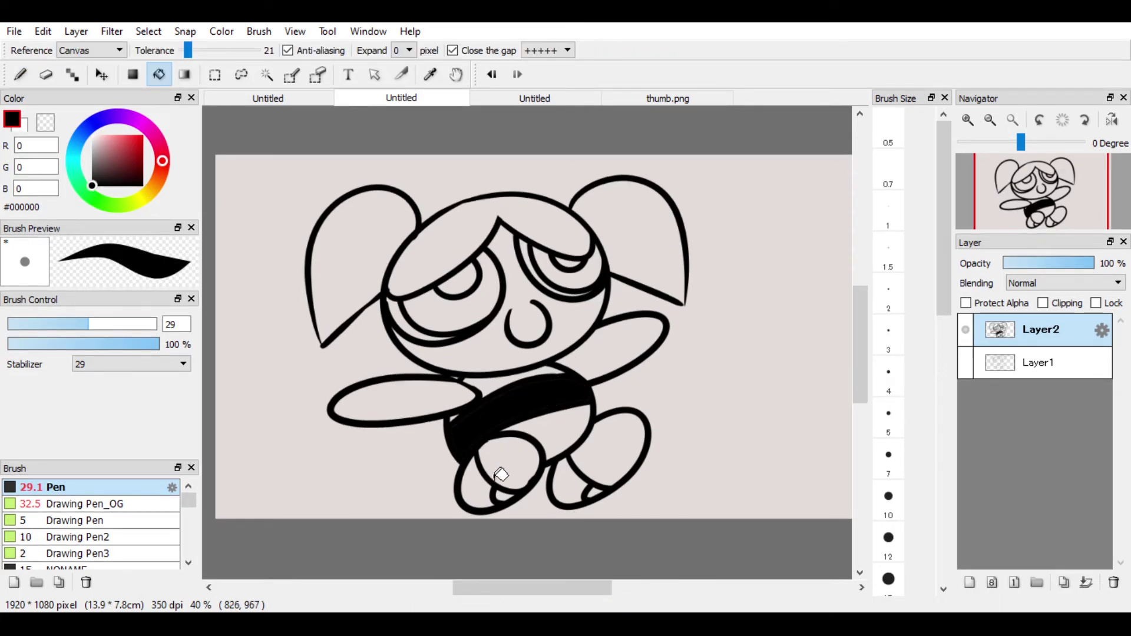
left_click(475, 488)
left_click(561, 483)
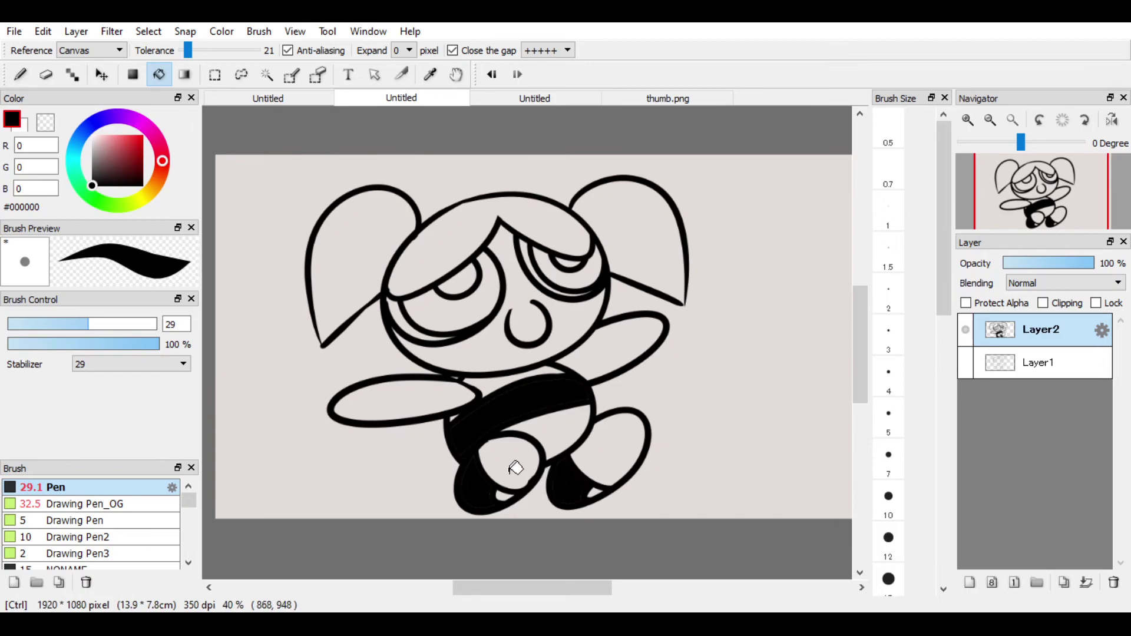
key("ctrl+z")
key("ctrl+z")
key("ctrl+z")
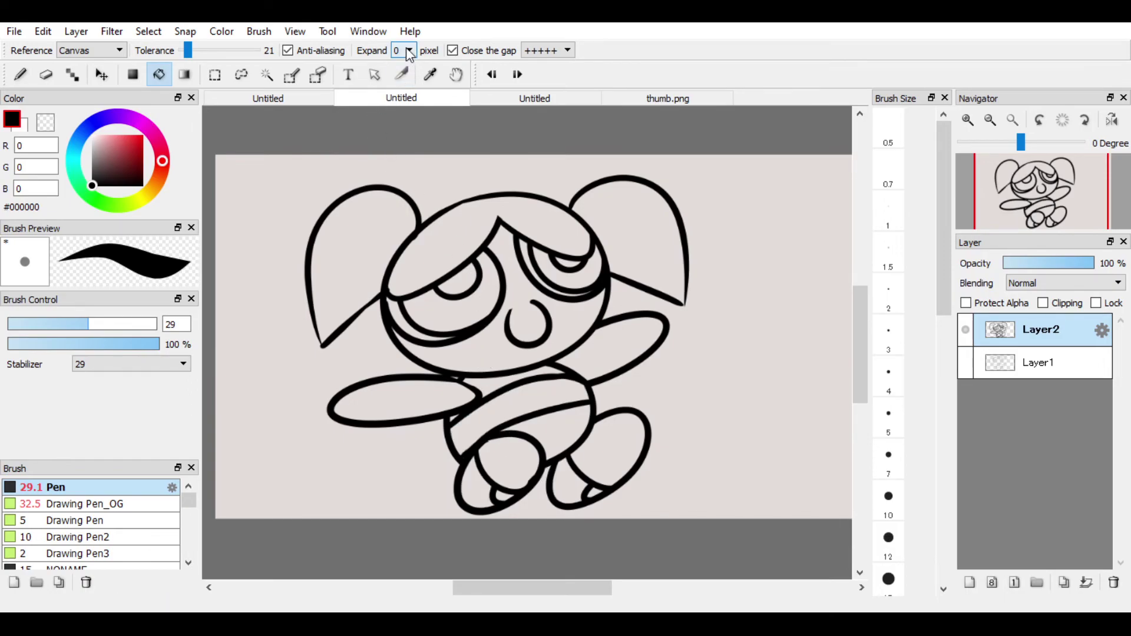
Set the fill expansion to 1 pixel and fill the irises of both eyes with black.
left_click(405, 48)
left_click(406, 75)
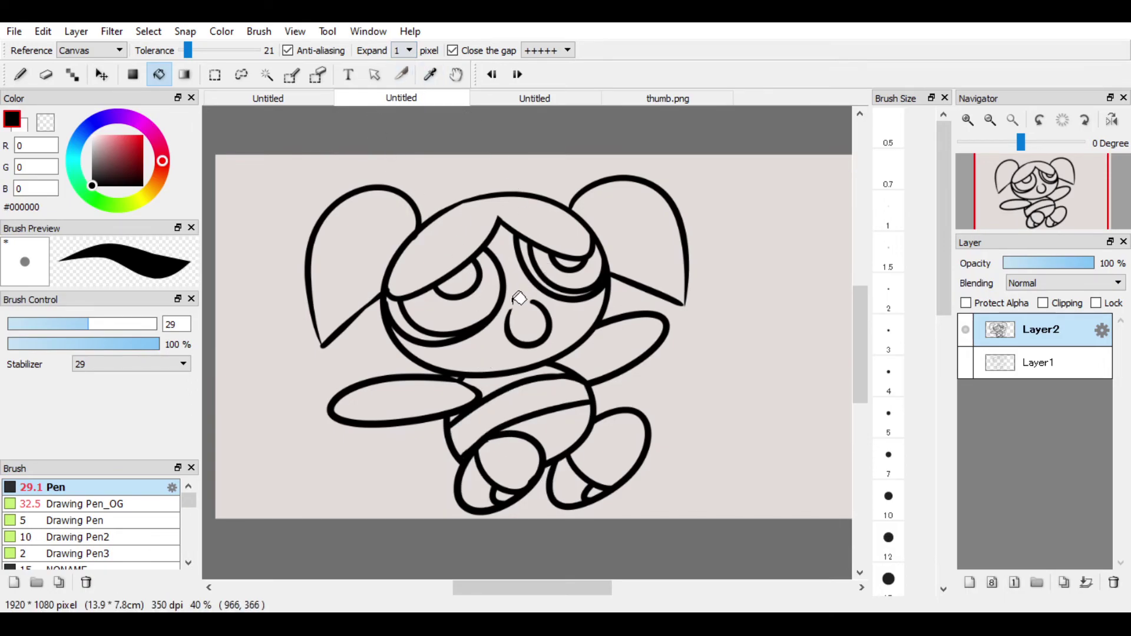
left_click(478, 310)
left_click(581, 272)
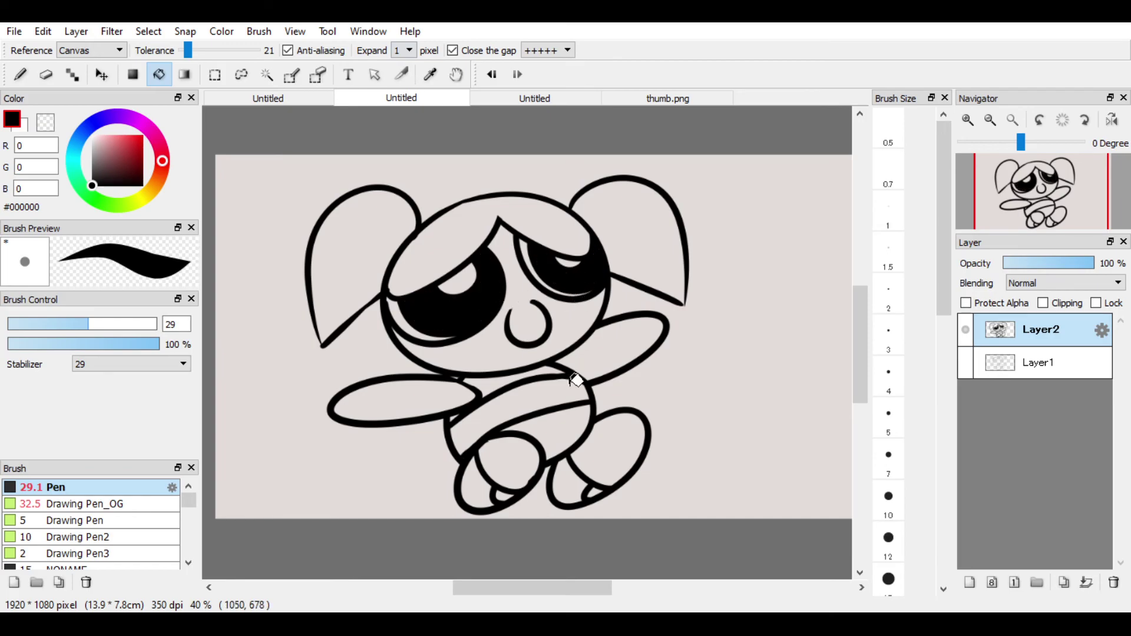
Fill the dress band across the body and both shoes with black.
left_click(548, 393)
left_click(474, 488)
left_click(572, 478)
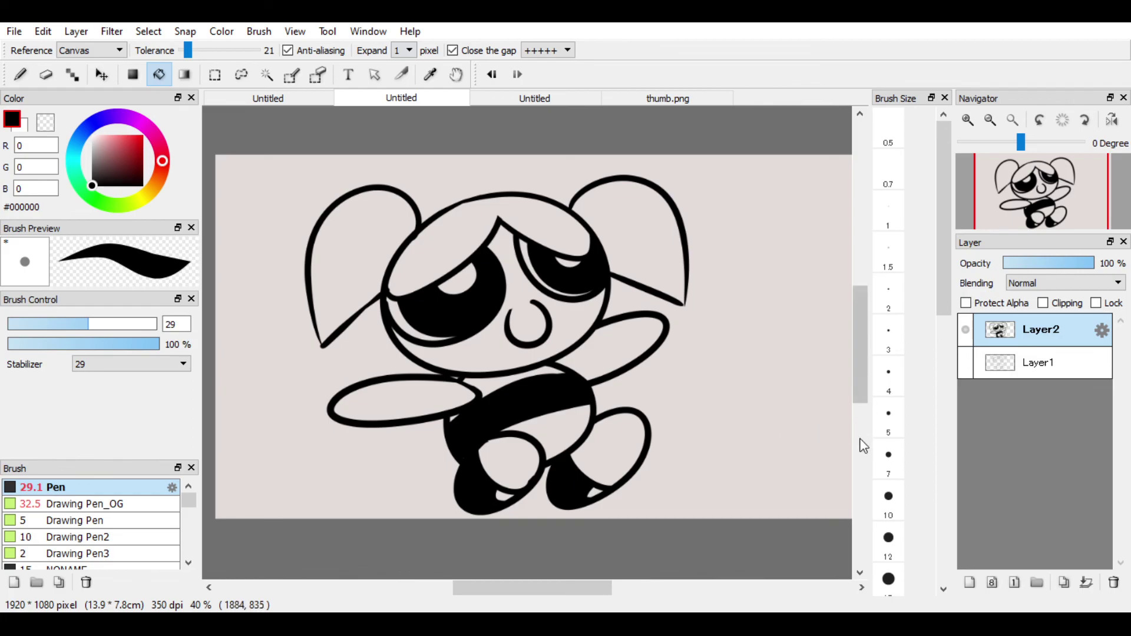
Add a new layer between Layer1 and the line art on Layer2.
left_click(1047, 364)
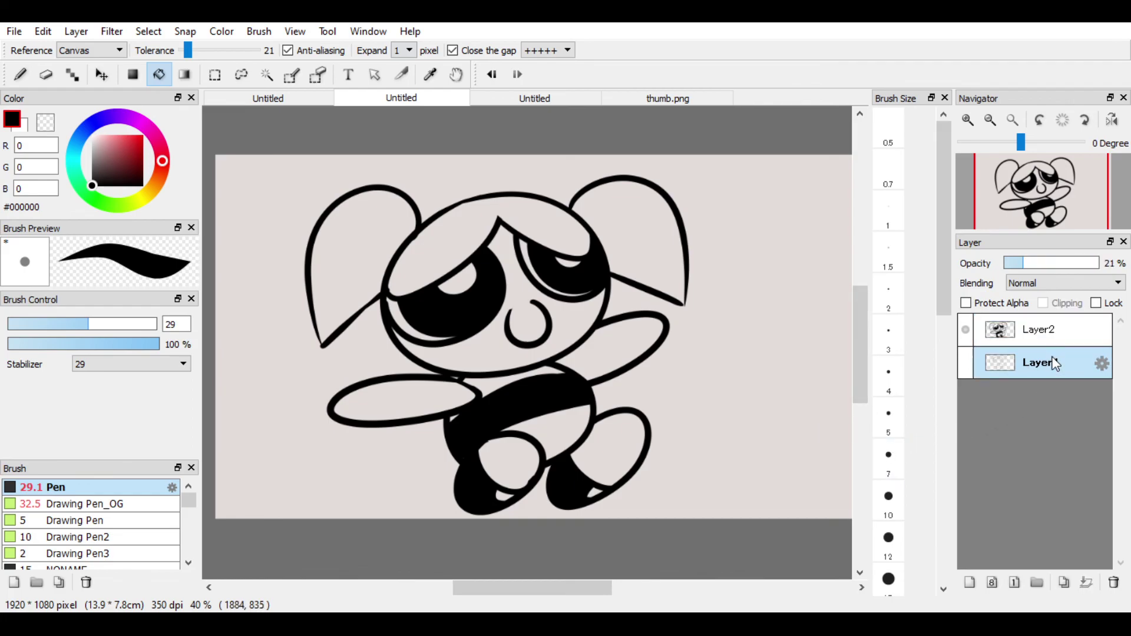
key("ctrl+shift+n")
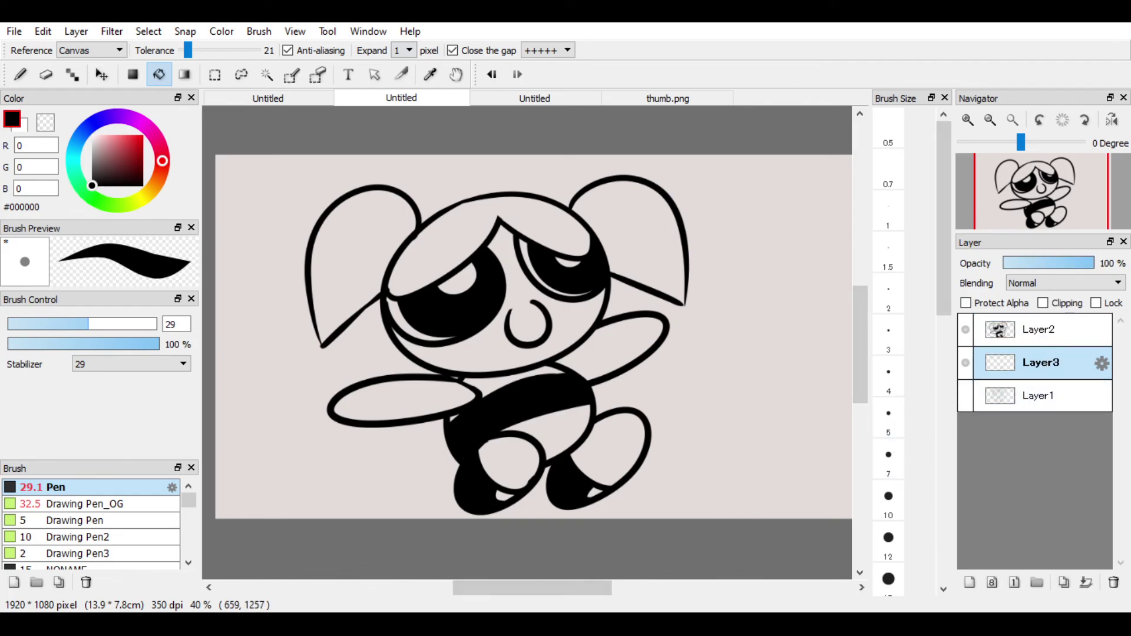